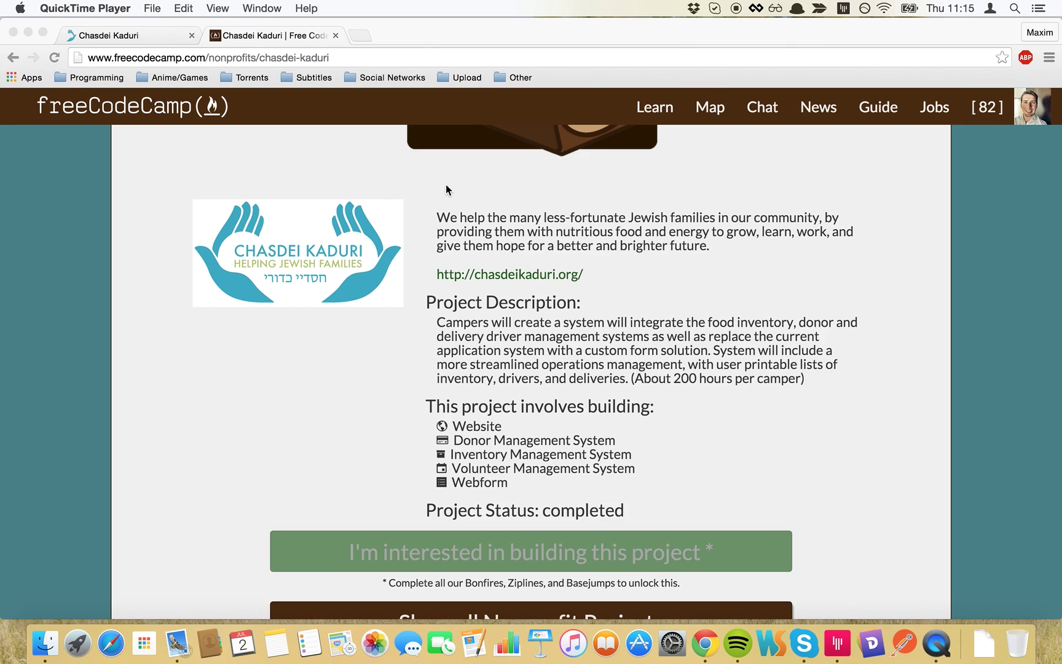
# - Sign in to the Chasdei Kaduri admin dashboard as 'admin' with the account password
pyautogui.click(151, 34)
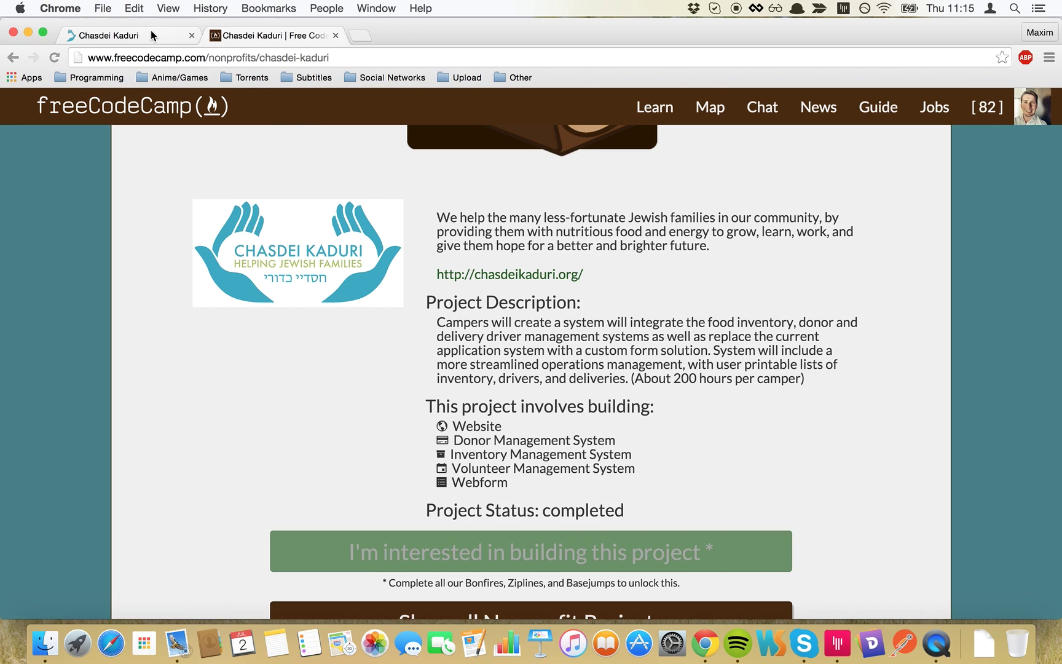
pyautogui.click(575, 374)
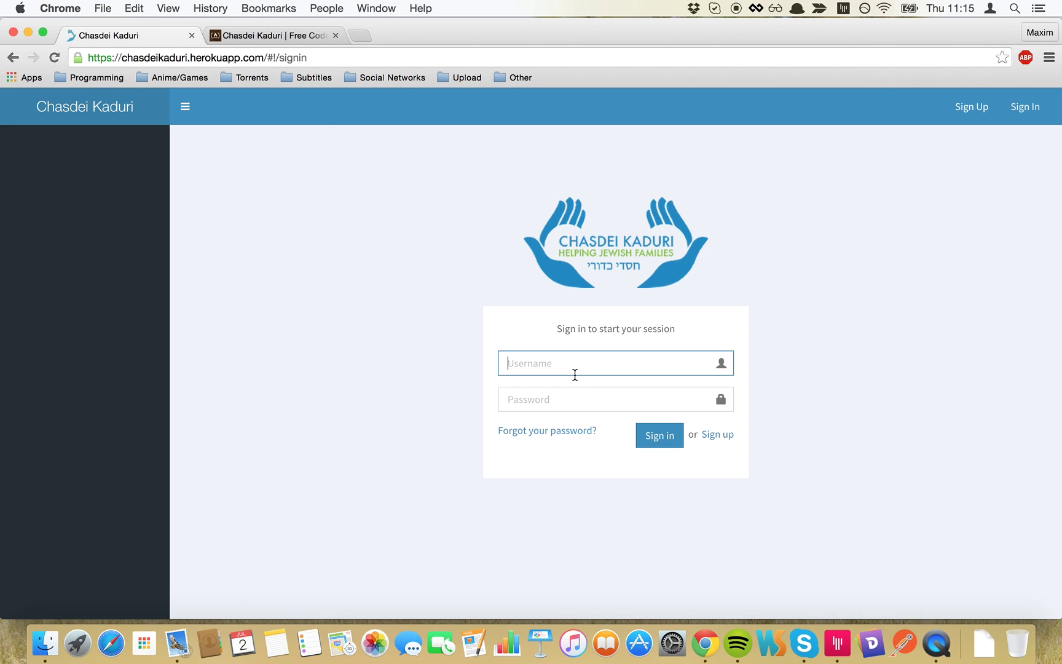
pyautogui.write('admin')
pyautogui.press('Tab')
pyautogui.write('•••••••••')
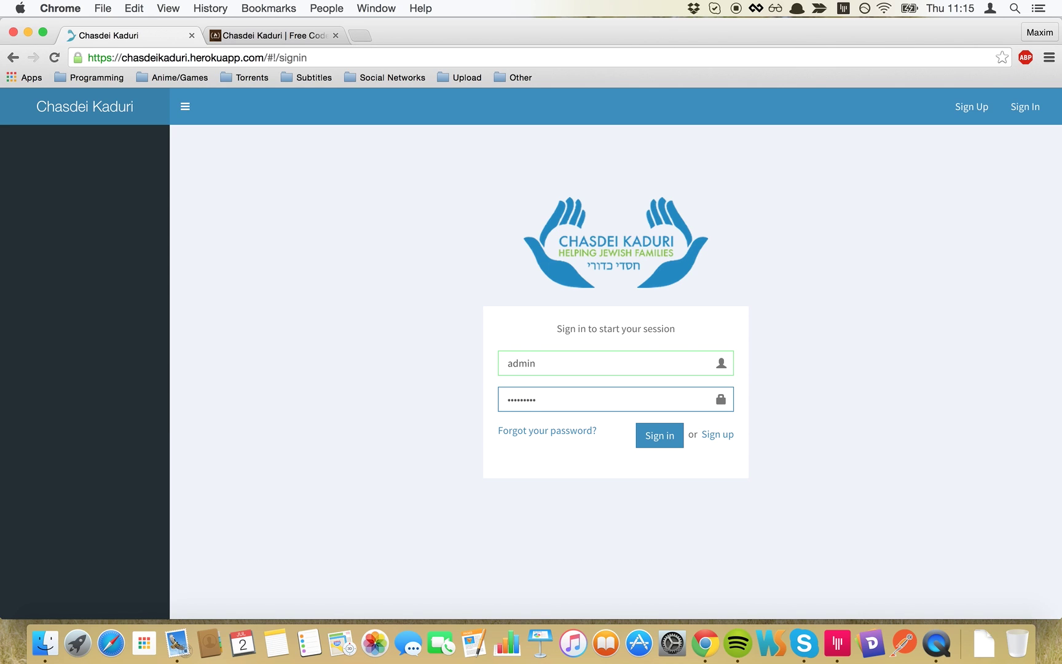
pyautogui.press('Return')
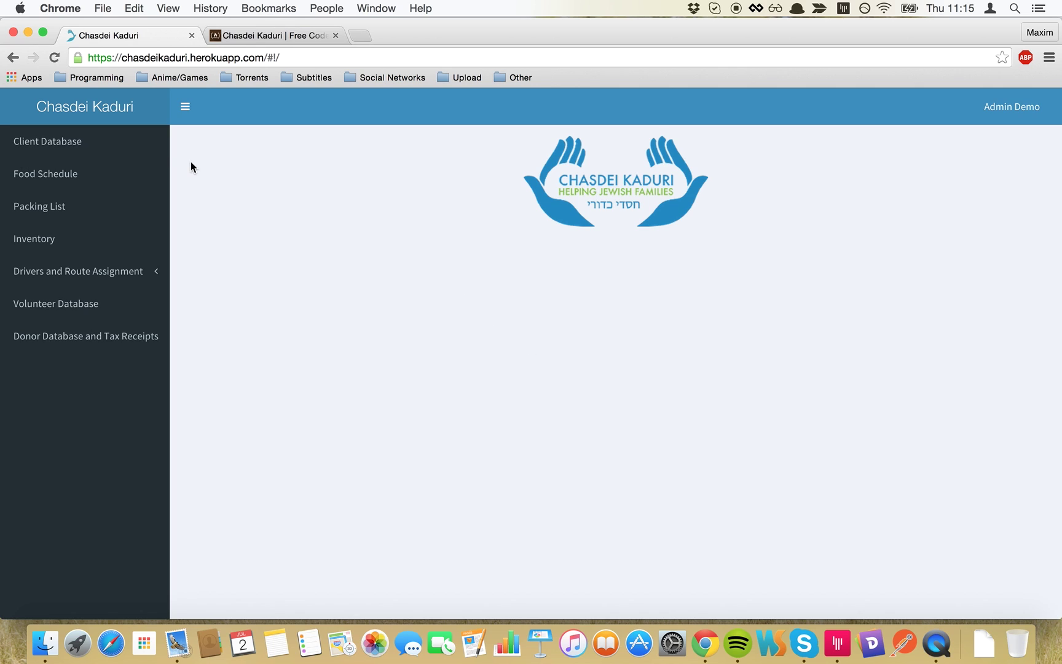
# - Open the Client Database and scroll through its four applications
pyautogui.click(88, 137)
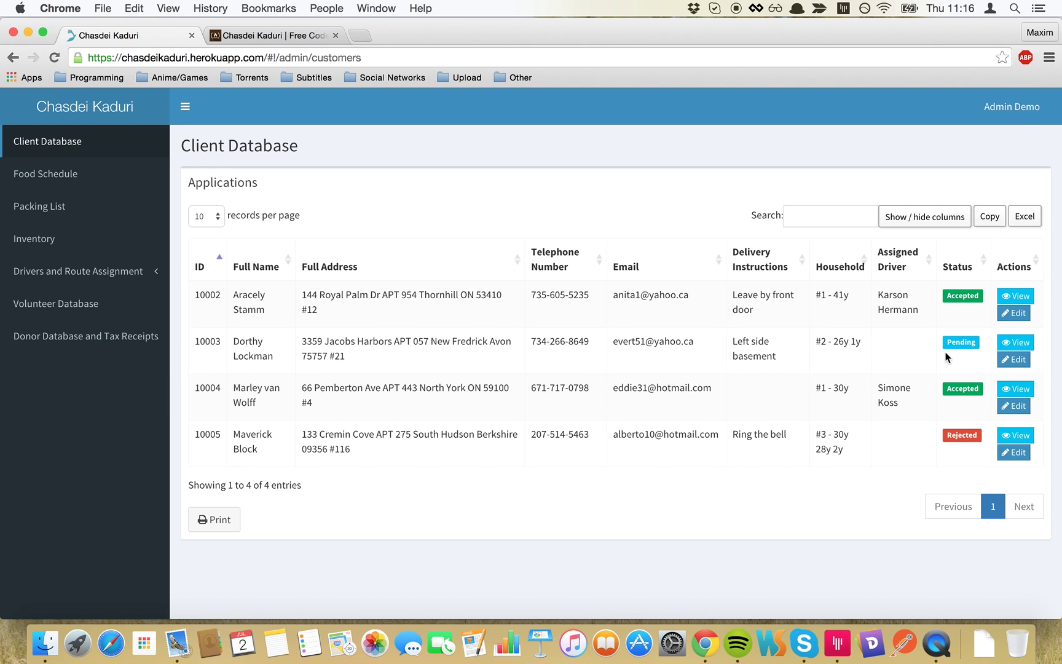
pyautogui.scroll(-1, 882, 393)
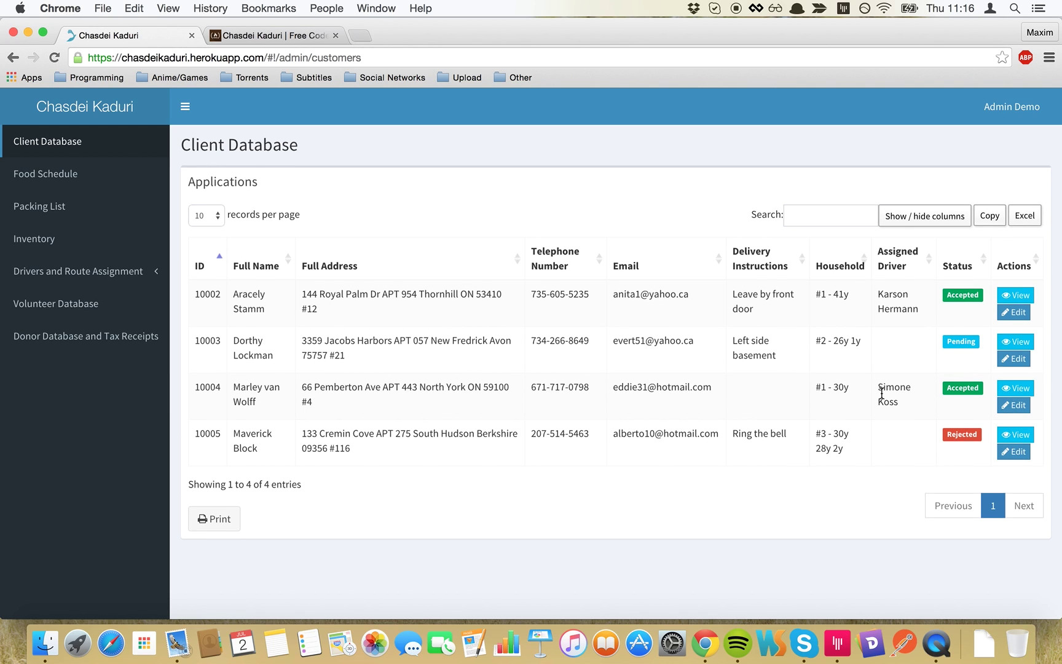
pyautogui.scroll(-2, 881, 394)
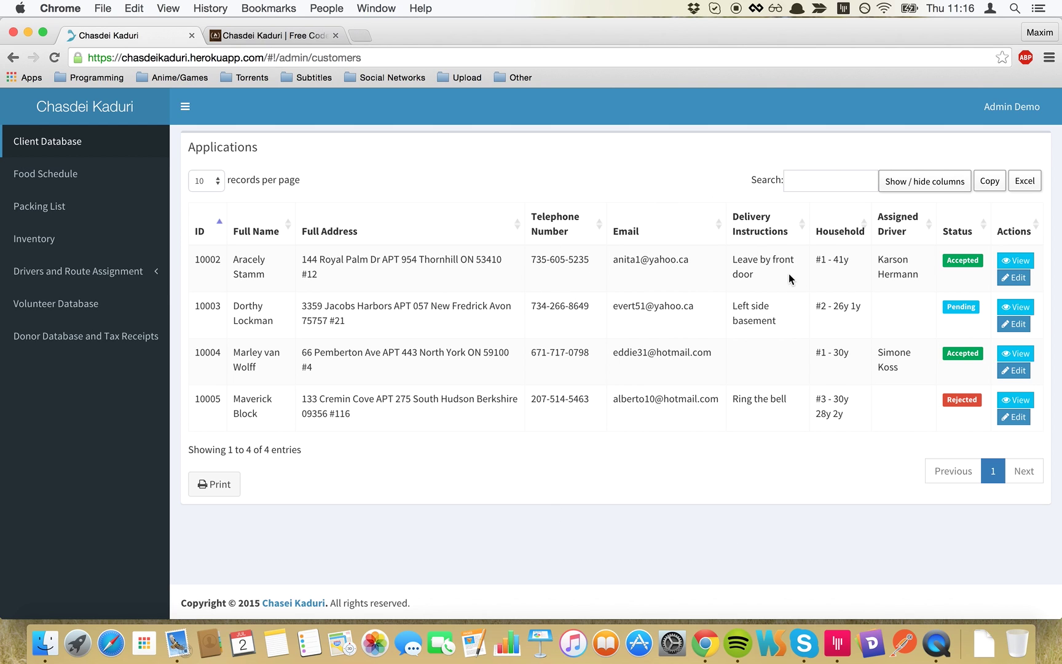
# - View the first client's full application, scroll through all sections, then cancel back to the list
pyautogui.click(1006, 262)
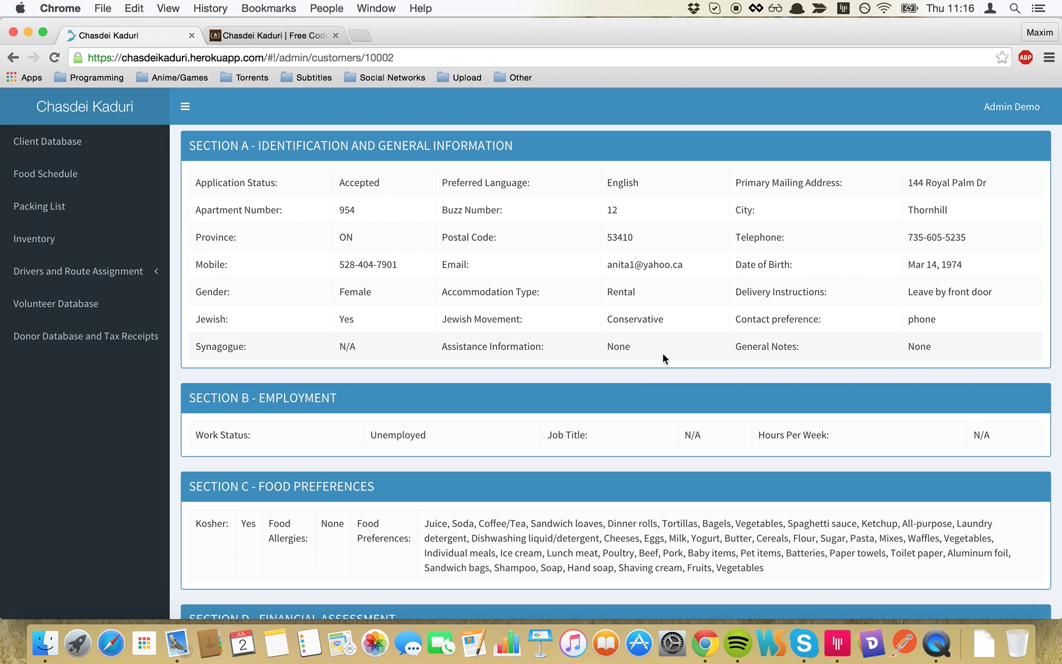
pyautogui.scroll(-5, 638, 378)
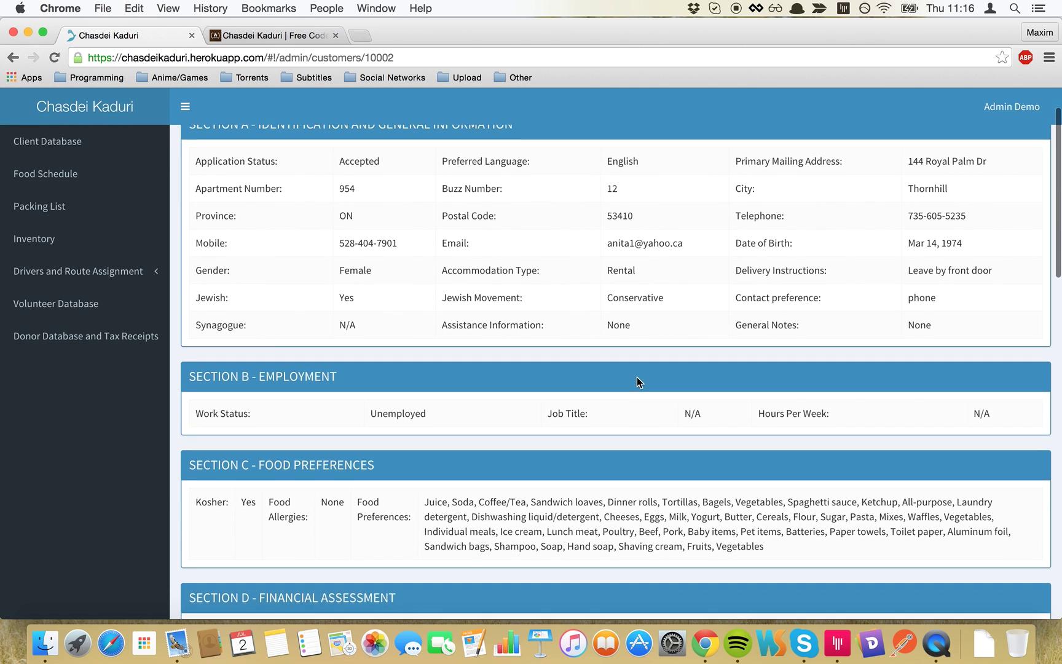
pyautogui.scroll(-5, 636, 377)
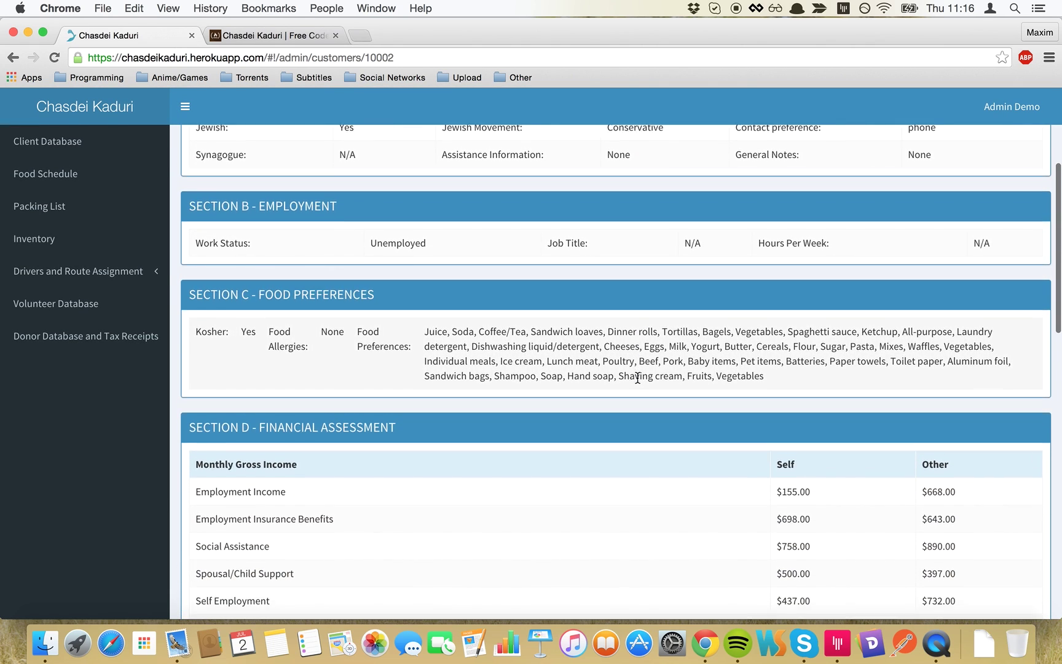
pyautogui.scroll(-10, 636, 378)
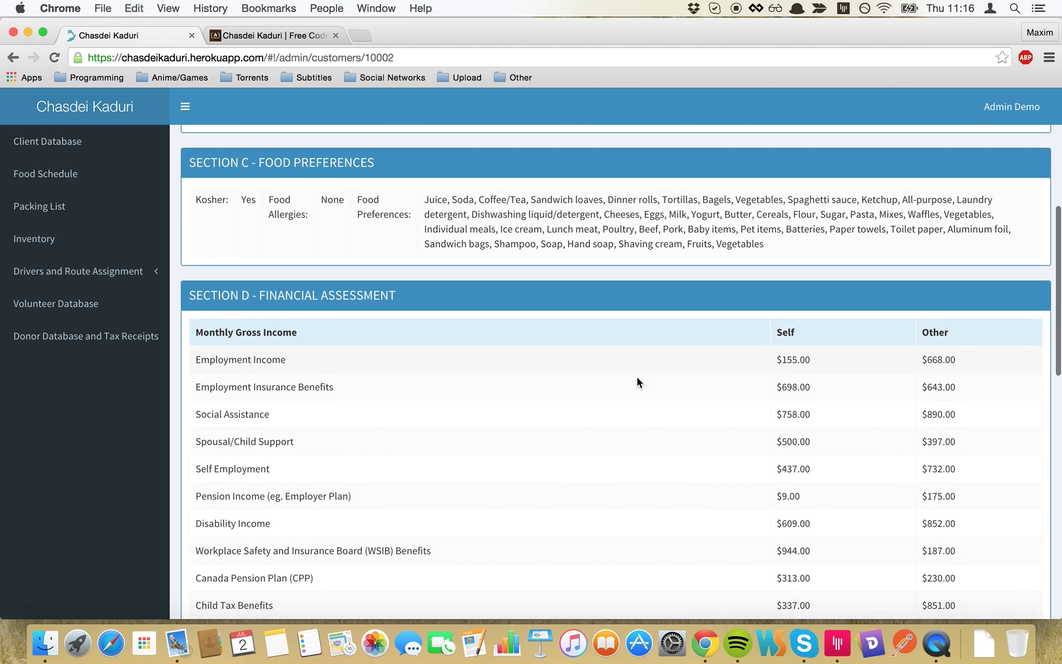
pyautogui.scroll(-14, 637, 377)
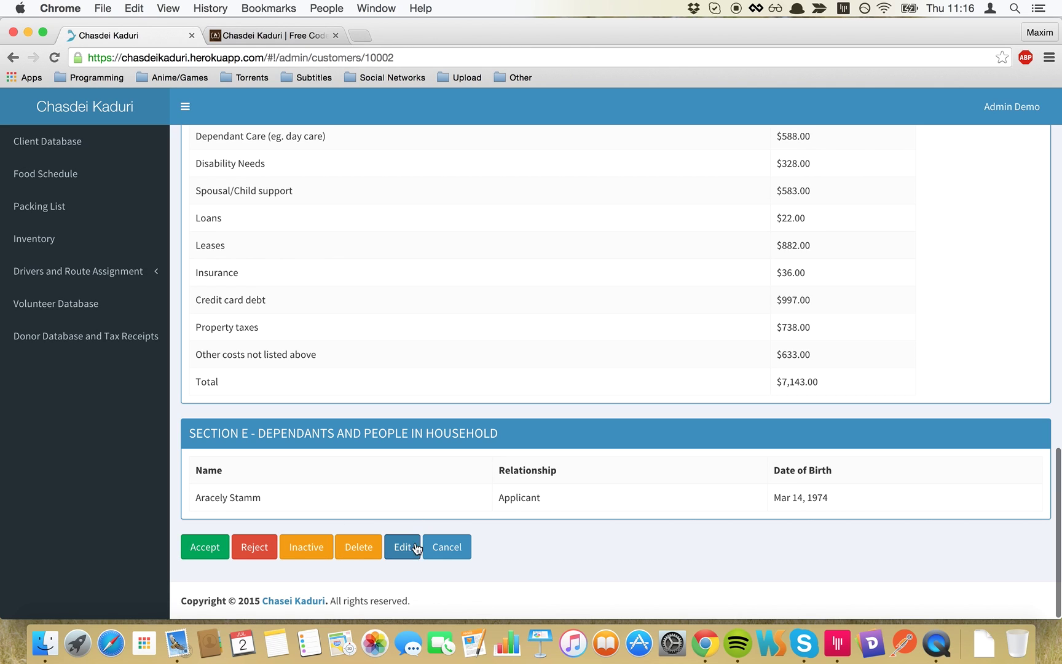
pyautogui.click(444, 548)
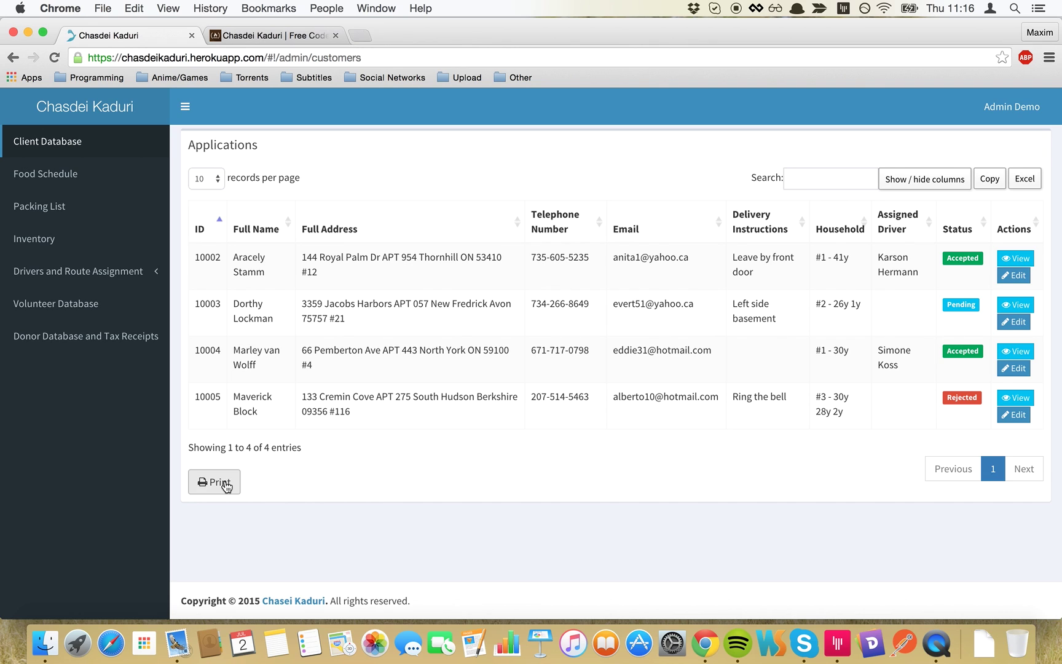
pyautogui.click(226, 484)
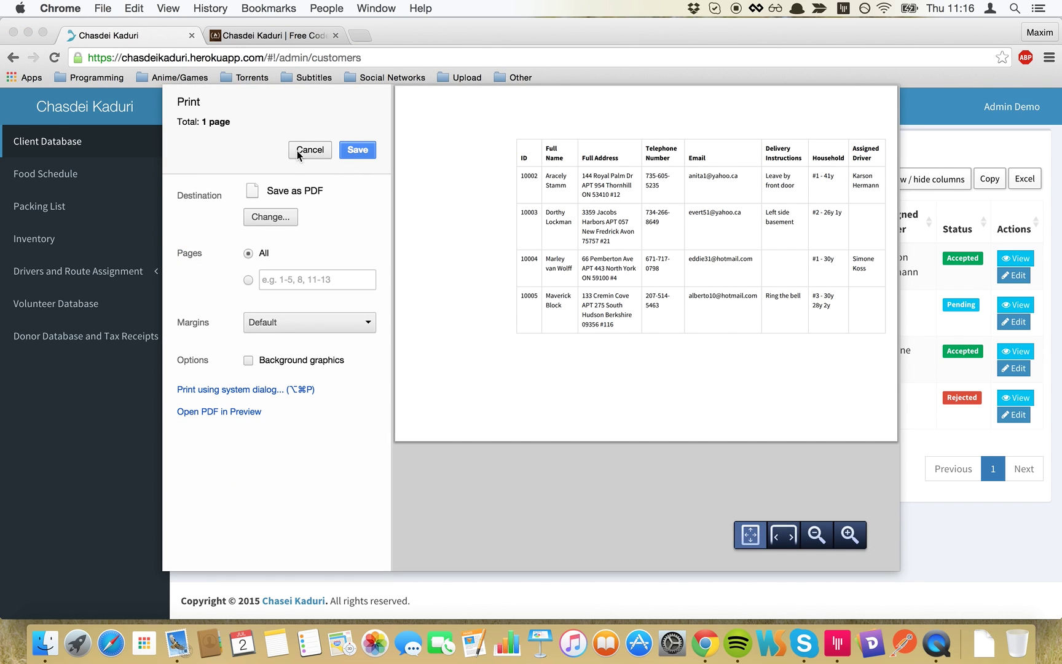
pyautogui.click(308, 150)
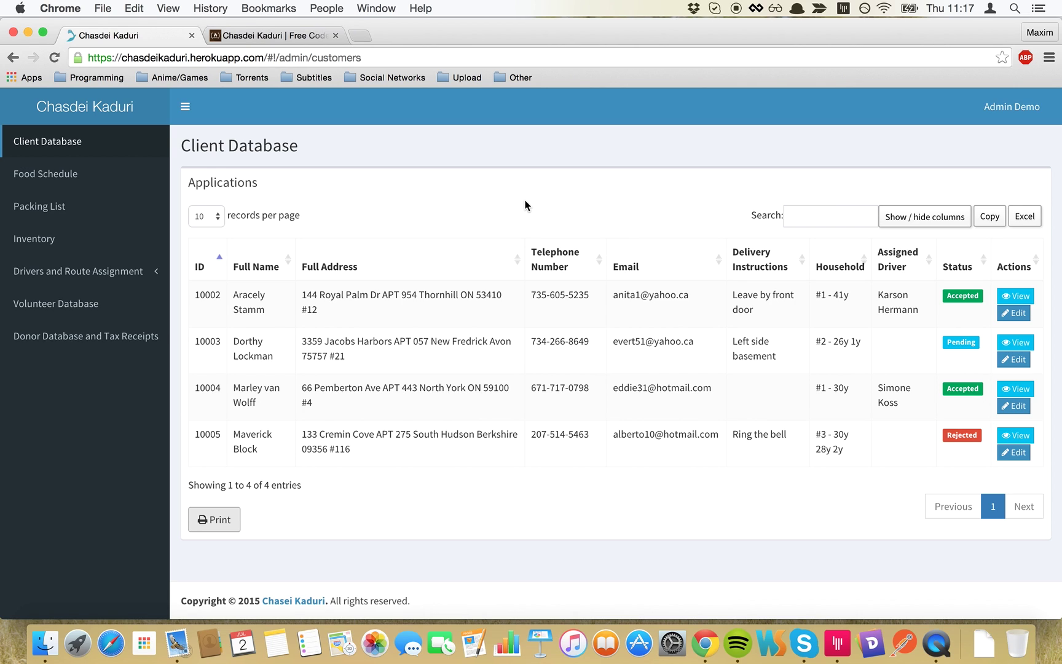
# - Open the Food Schedule and review item frequencies such as Sandwich loaves, Ketchup and All-purpose
pyautogui.click(113, 180)
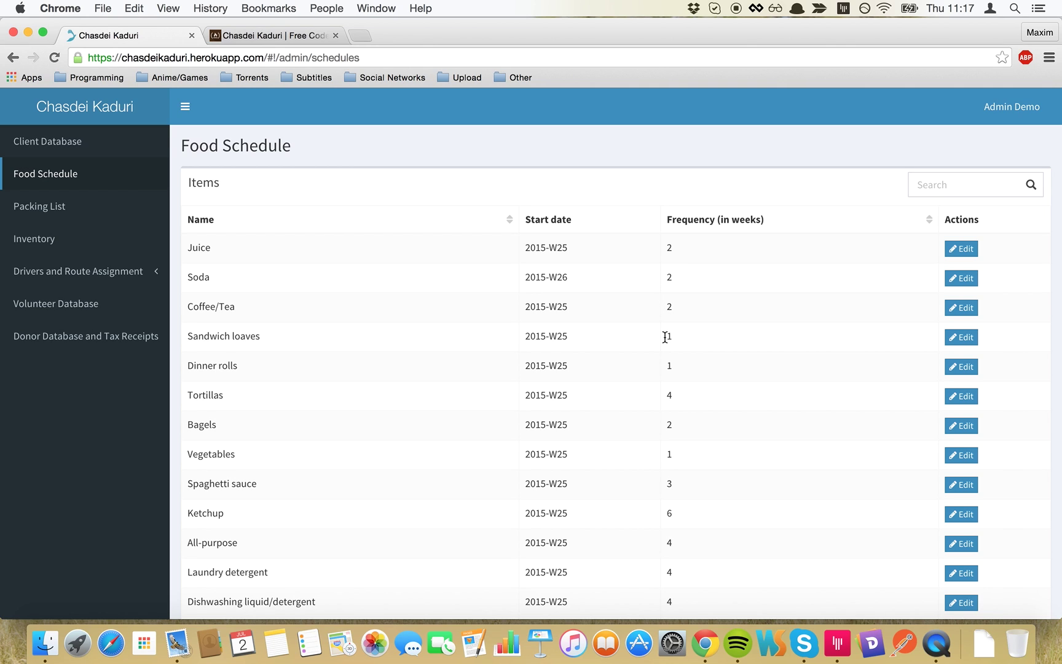
pyautogui.moveTo(665, 337); pyautogui.dragTo(666, 307)
pyautogui.scroll(-3, 652, 426)
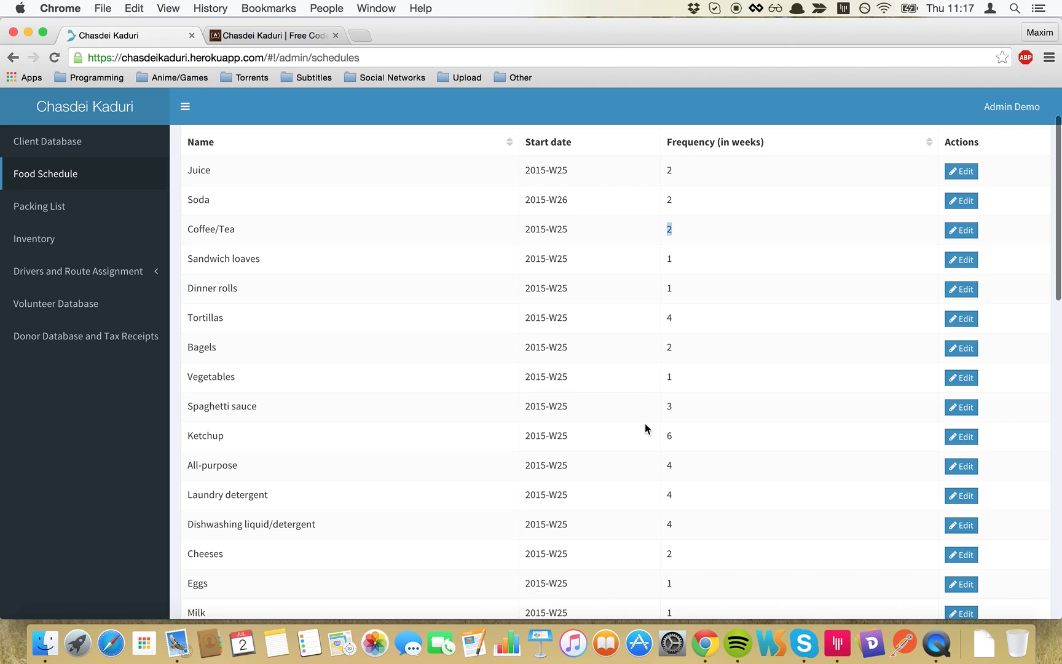
pyautogui.doubleClick(198, 437)
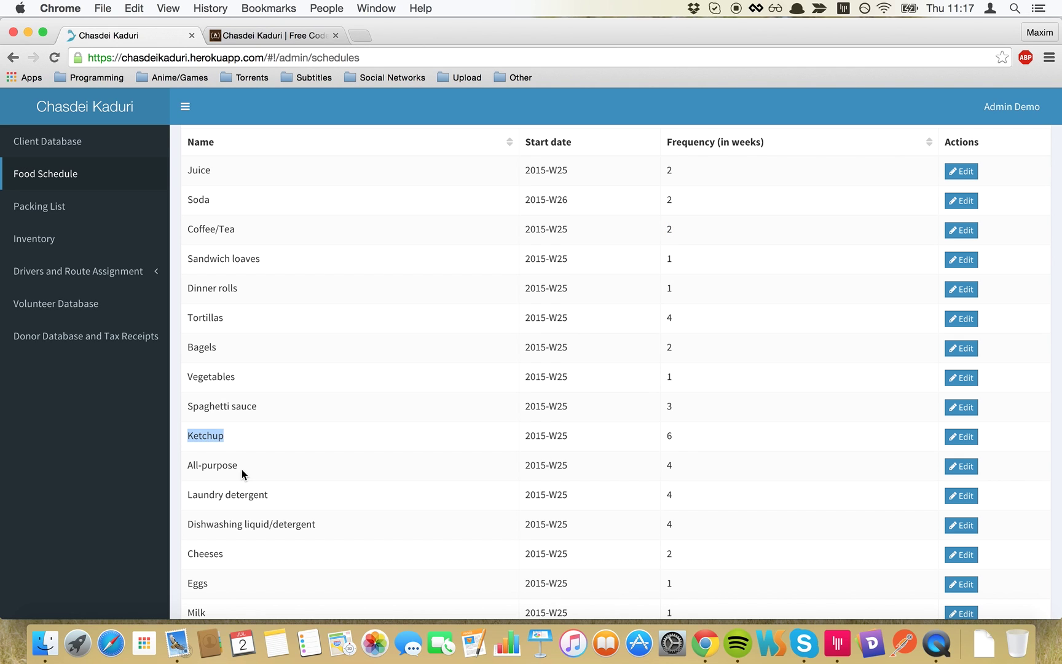
pyautogui.scroll(-2, 241, 469)
pyautogui.scroll(-1, 242, 470)
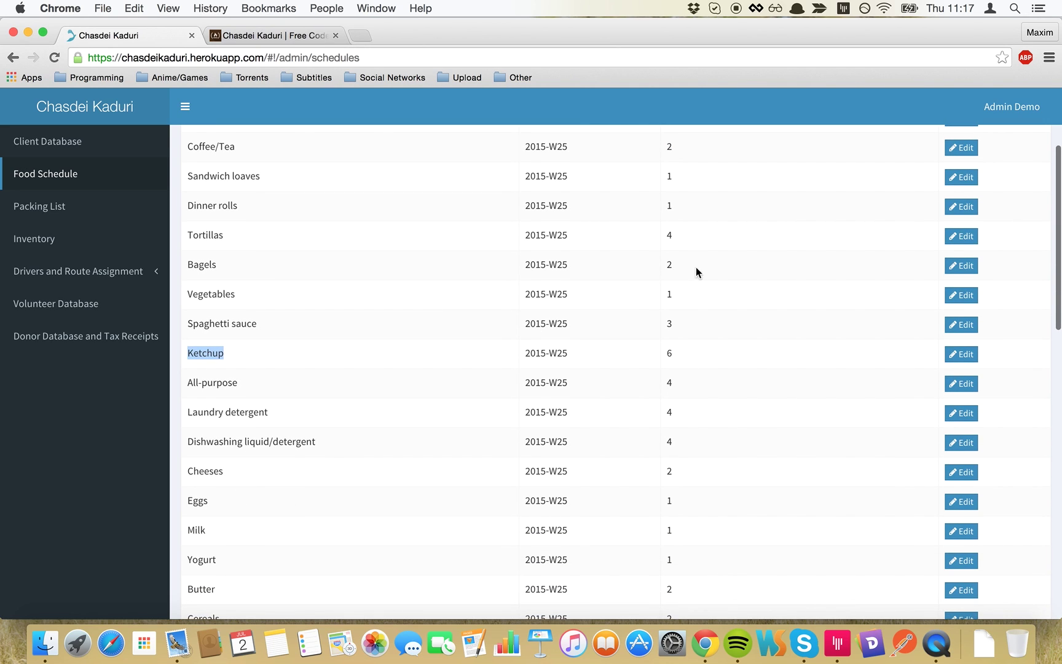
pyautogui.click(667, 386)
pyautogui.doubleClick(667, 386)
pyautogui.scroll(2, 729, 339)
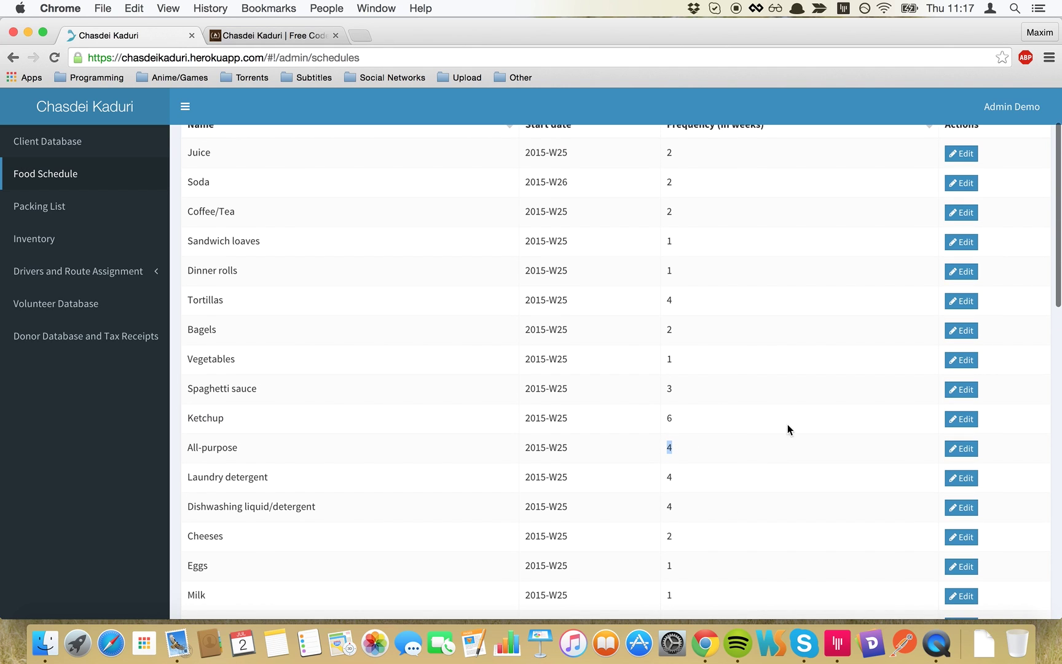
# - Raise Juice's frequency from 2 to 3 weeks, save it, and go to the Packing List
pyautogui.click(961, 153)
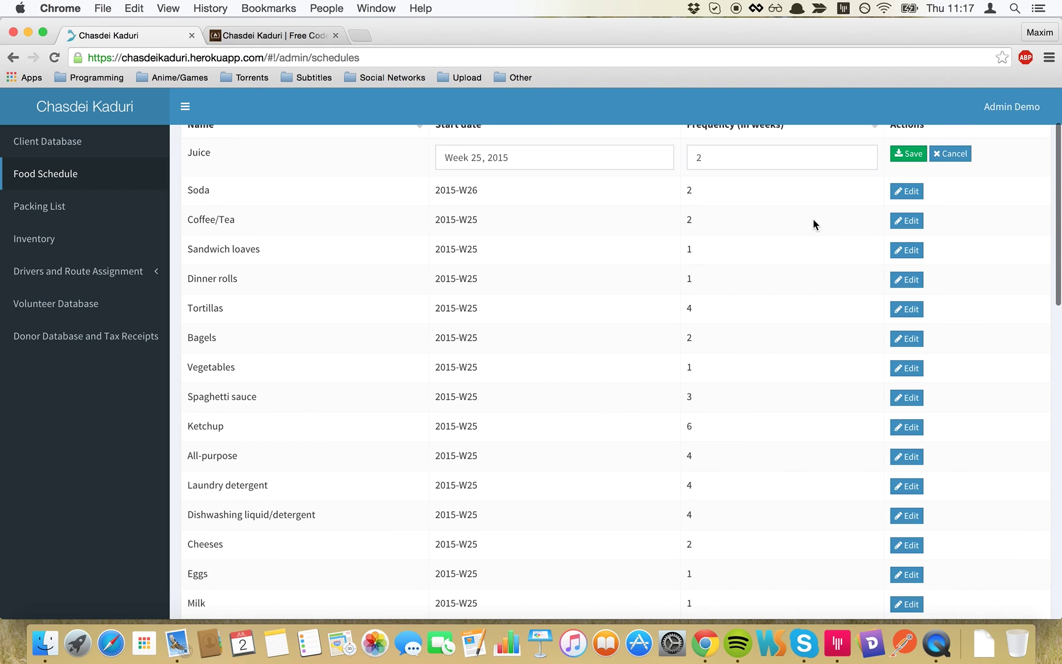
pyautogui.scroll(3, 813, 219)
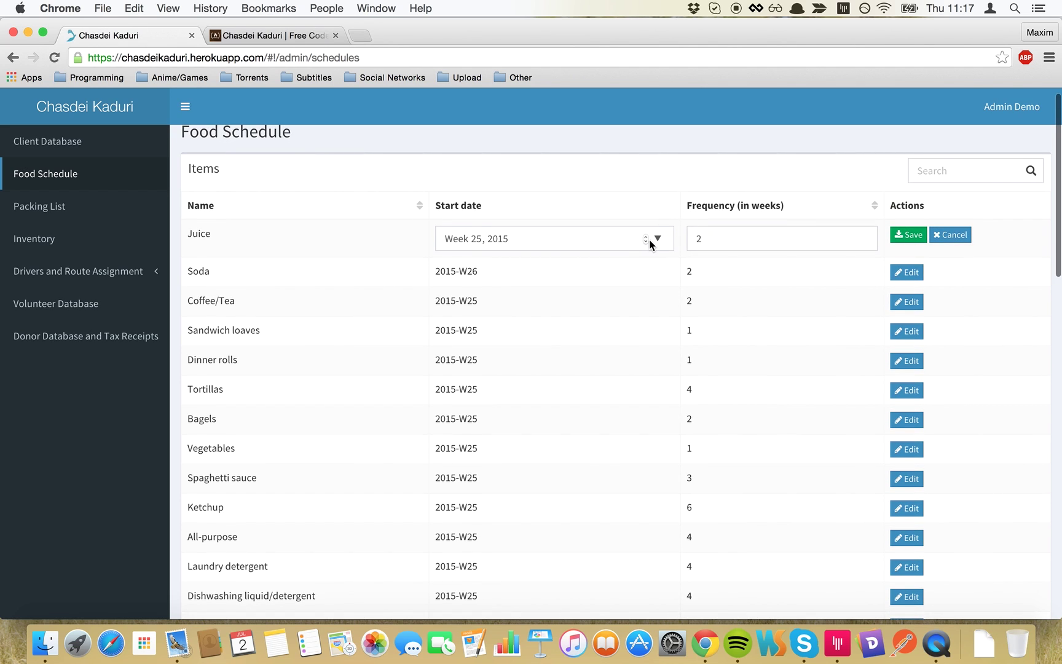
pyautogui.click(657, 239)
pyautogui.click(708, 319)
pyautogui.click(734, 240)
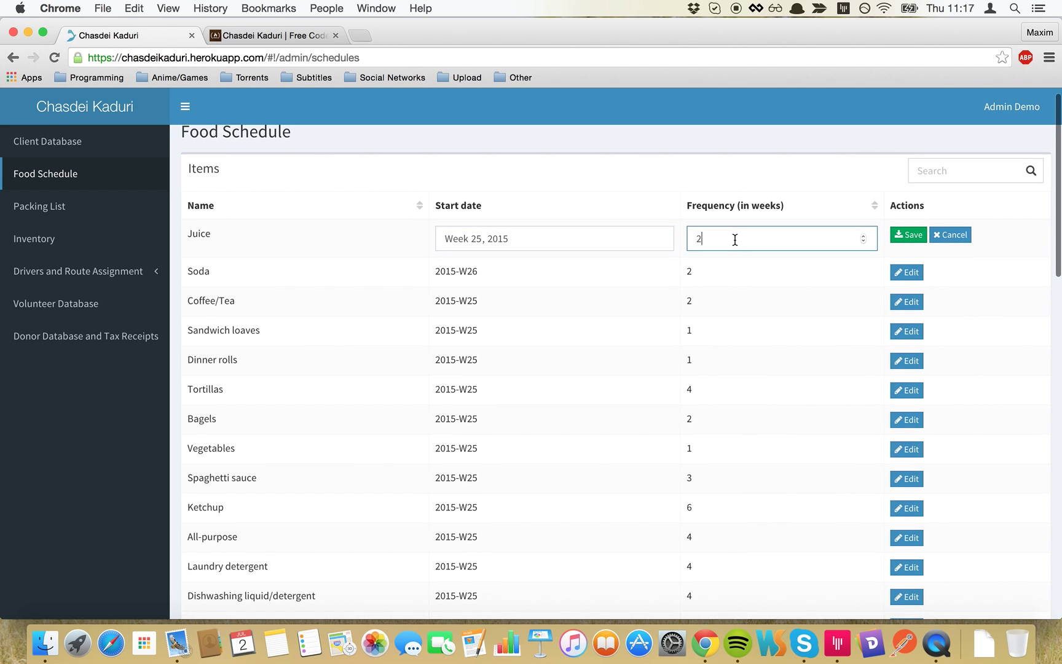
pyautogui.click(864, 236)
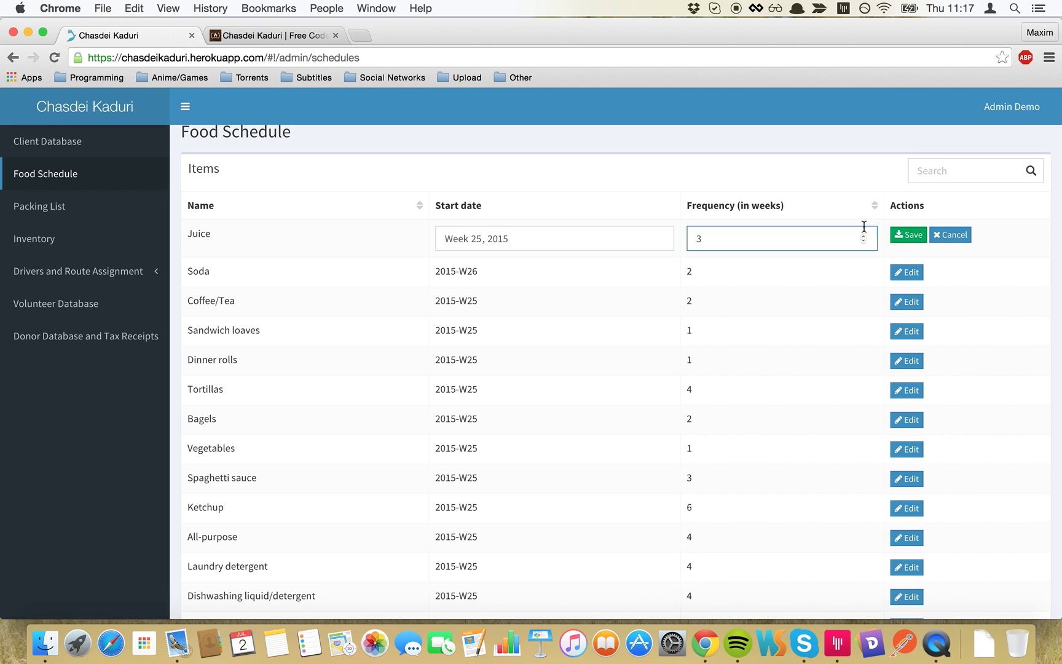
pyautogui.click(908, 236)
pyautogui.scroll(-2, 509, 366)
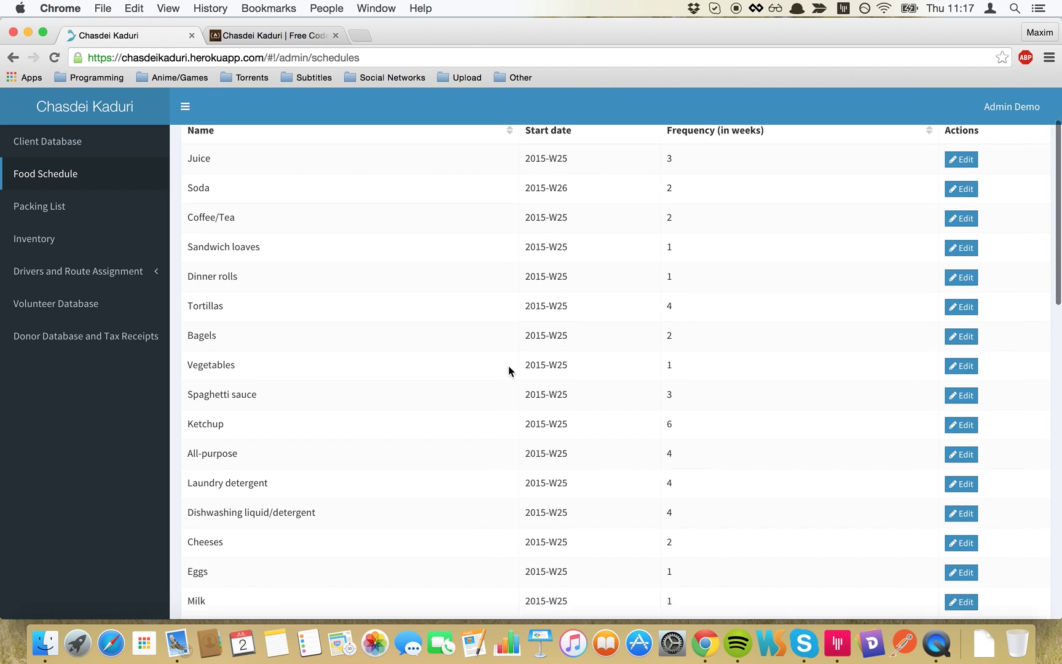
pyautogui.click(125, 208)
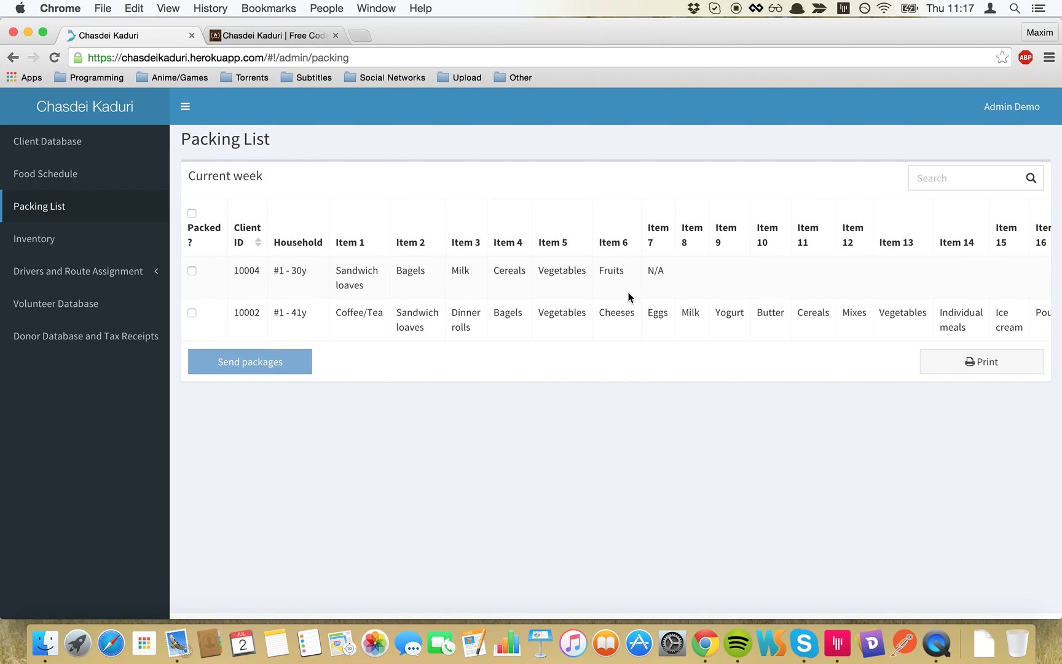
# - Mark client 10004's package as packed and scroll across the table to review its items
pyautogui.click(192, 272)
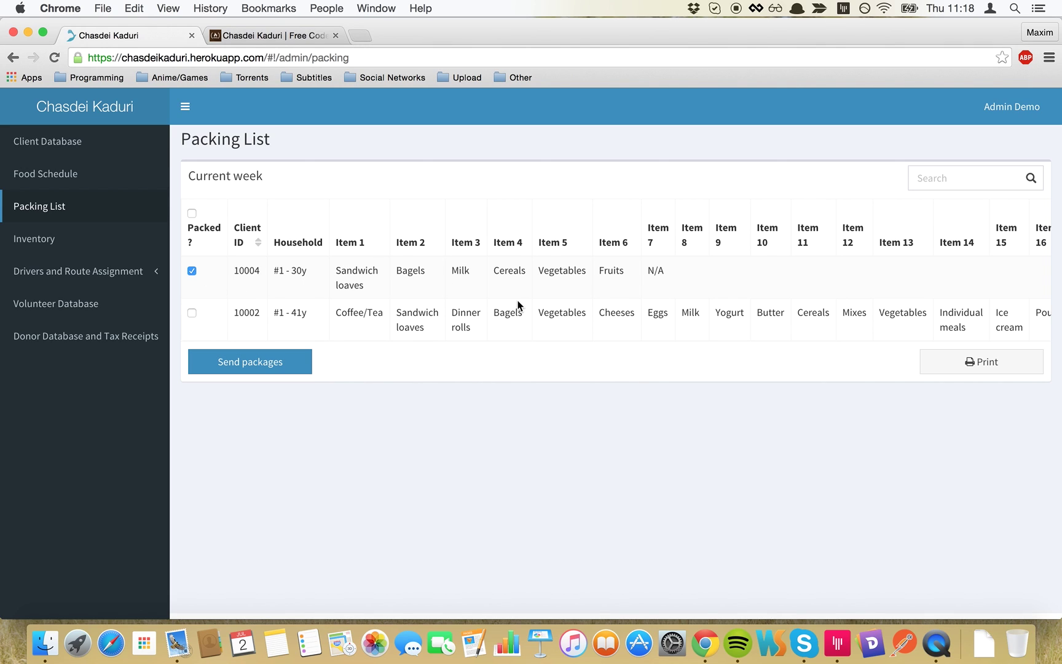
pyautogui.hscroll(3, 781, 286)
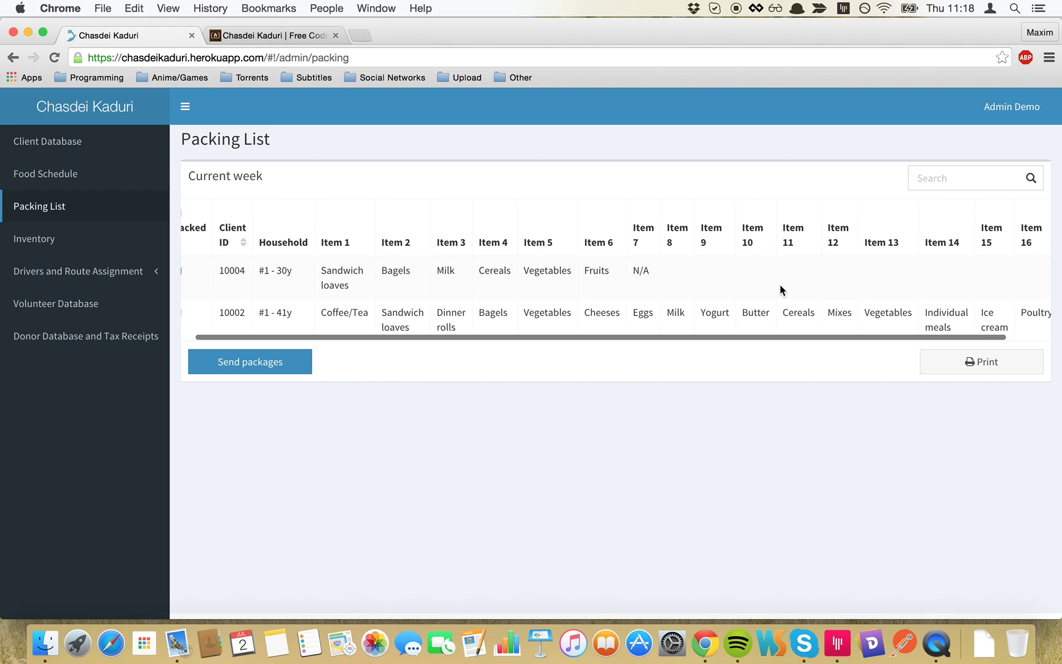
pyautogui.hscroll(-3, 780, 286)
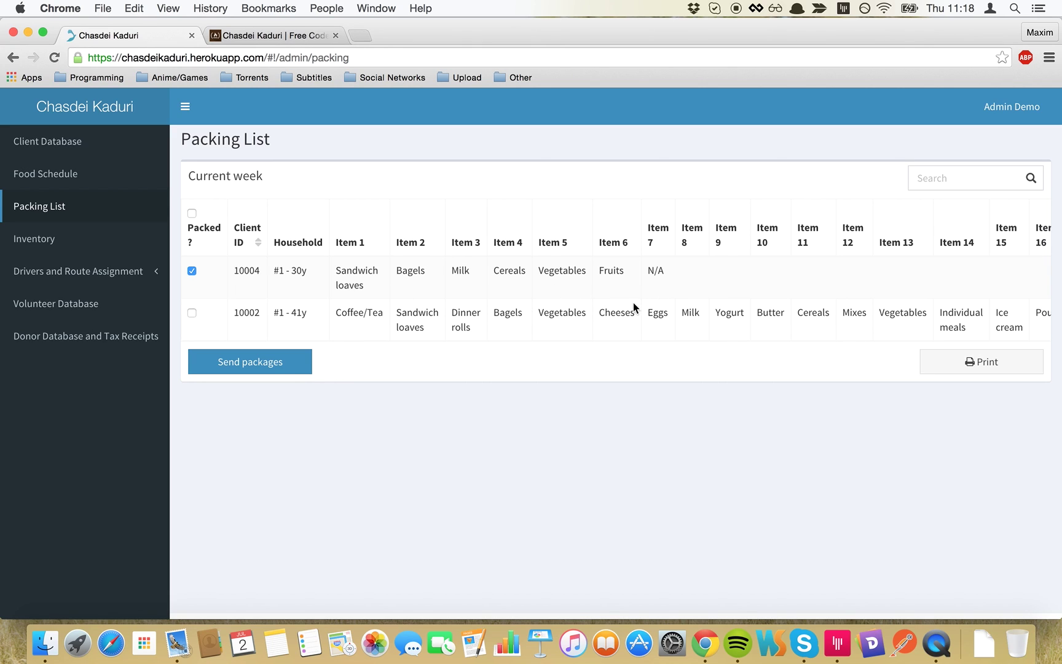
pyautogui.hscroll(3, 673, 298)
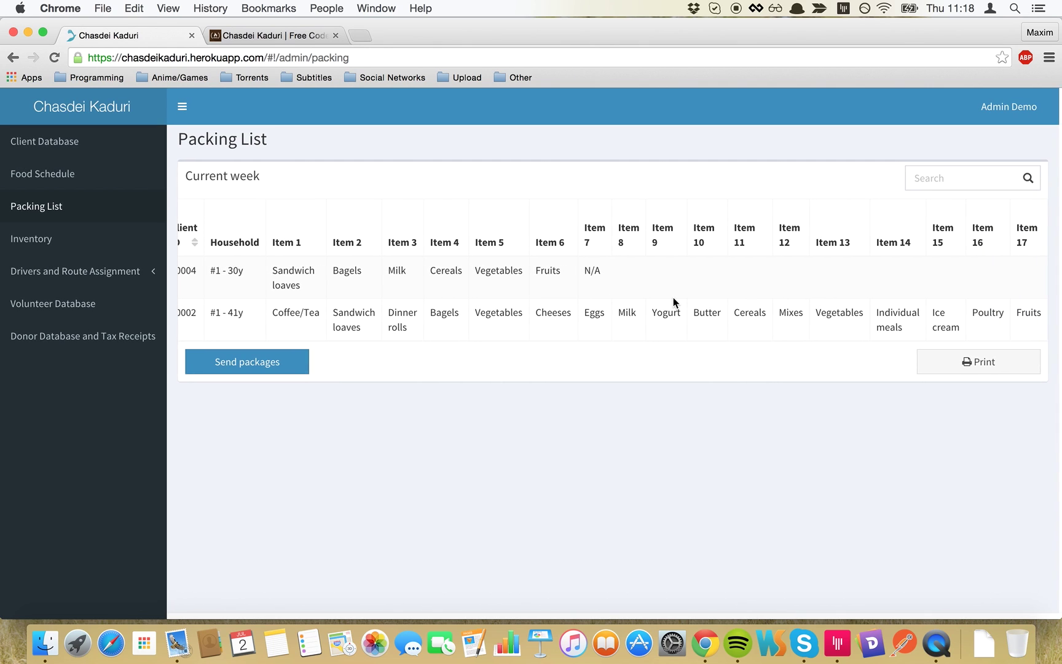
pyautogui.hscroll(-3, 542, 303)
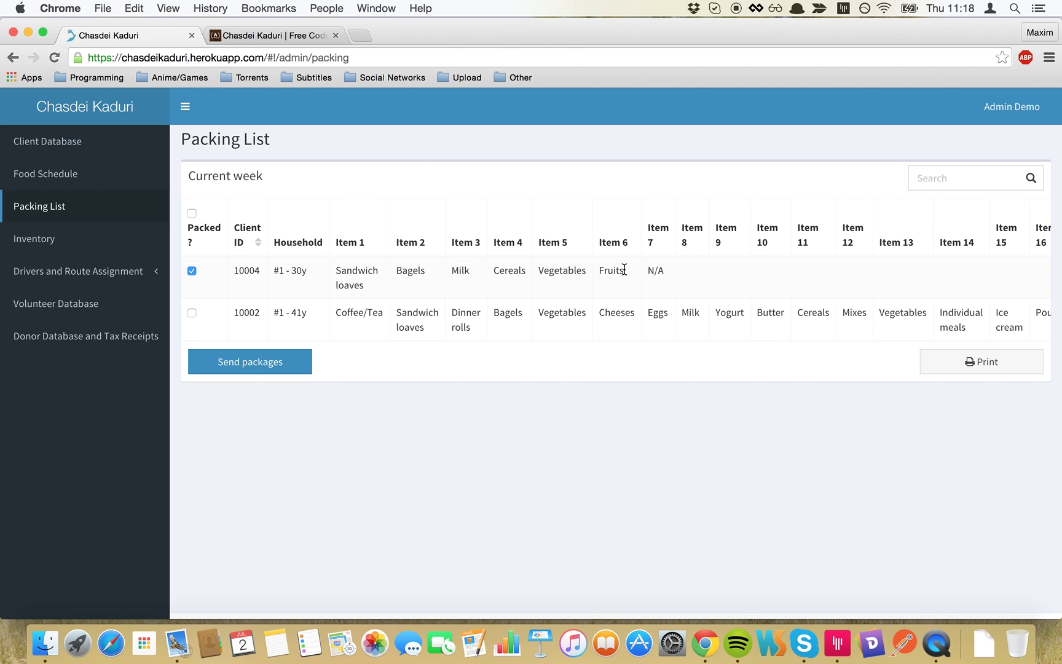
pyautogui.hscroll(3, 651, 277)
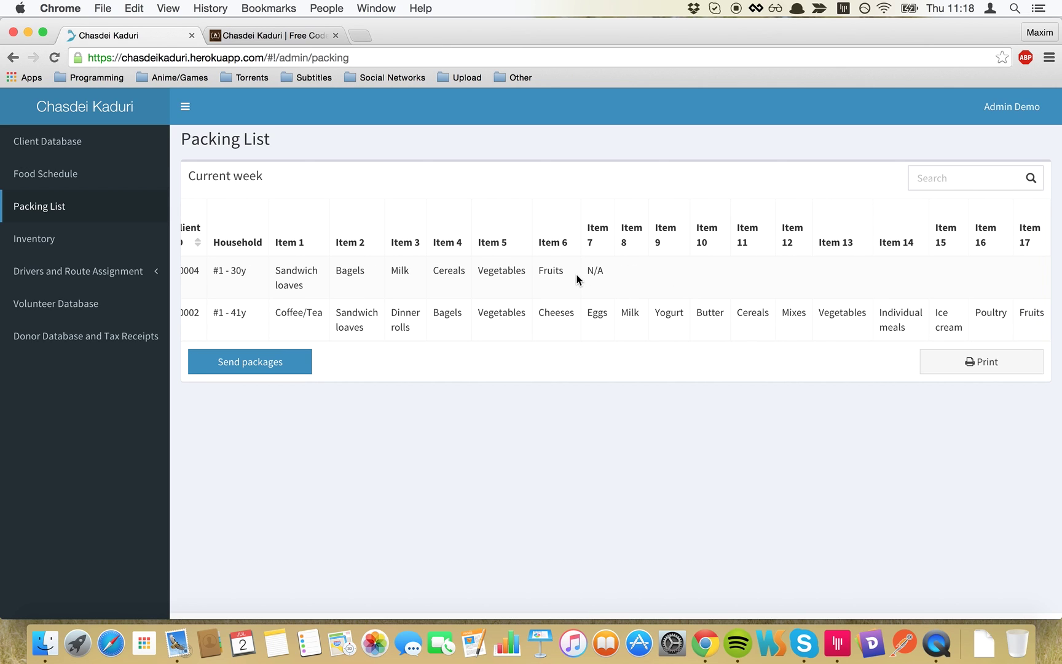
pyautogui.hscroll(-3, 577, 278)
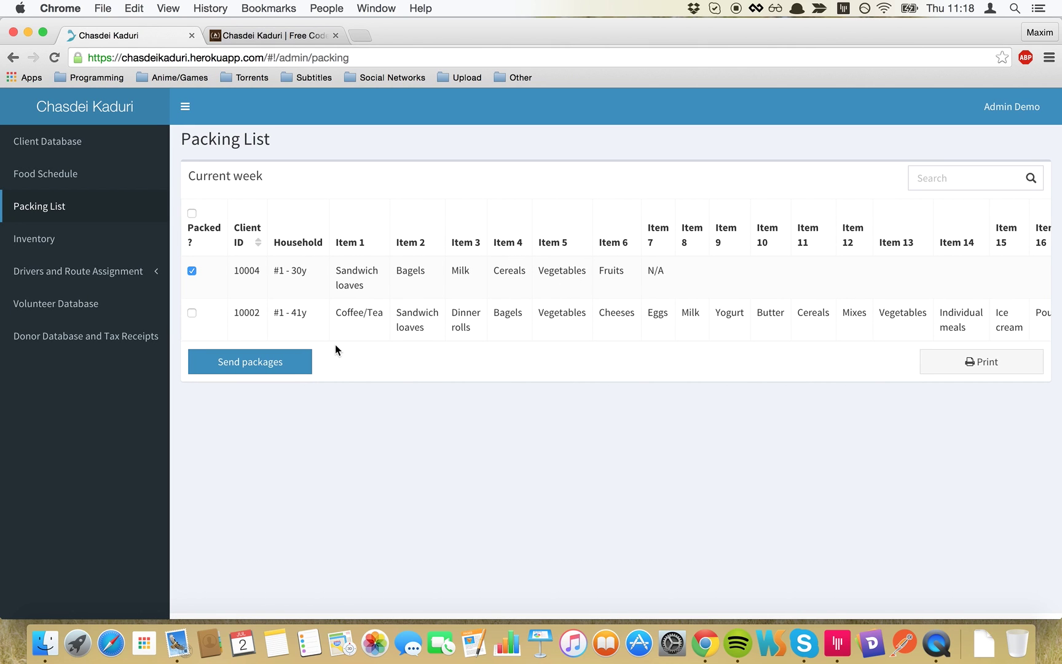
# - Preview the packing list print, then mark only client 10002 as packed and send its package
pyautogui.click(965, 361)
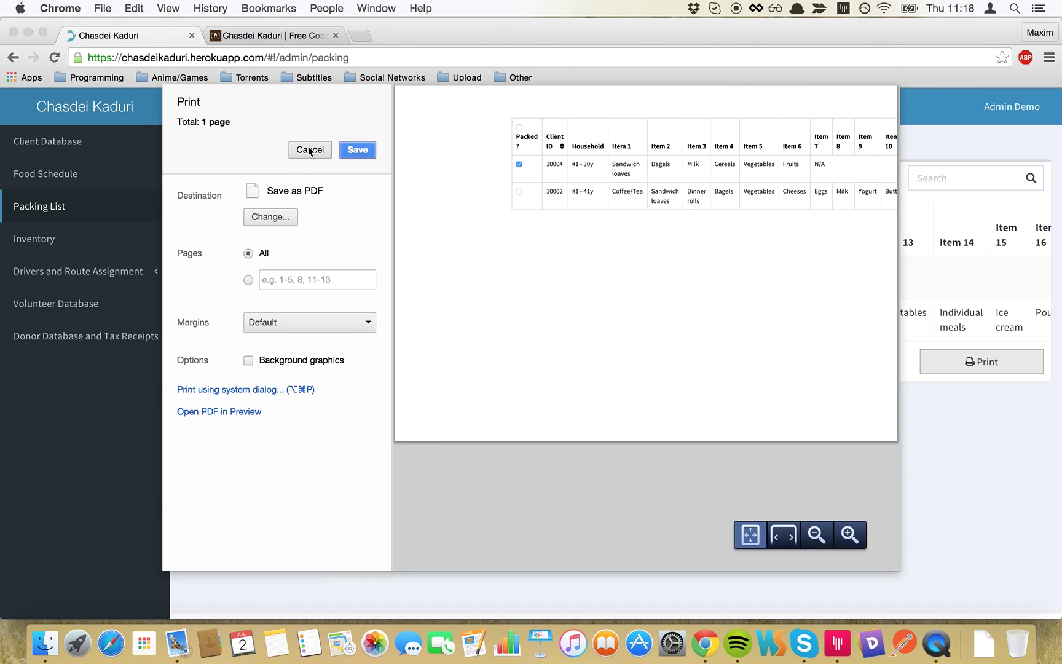
pyautogui.click(309, 150)
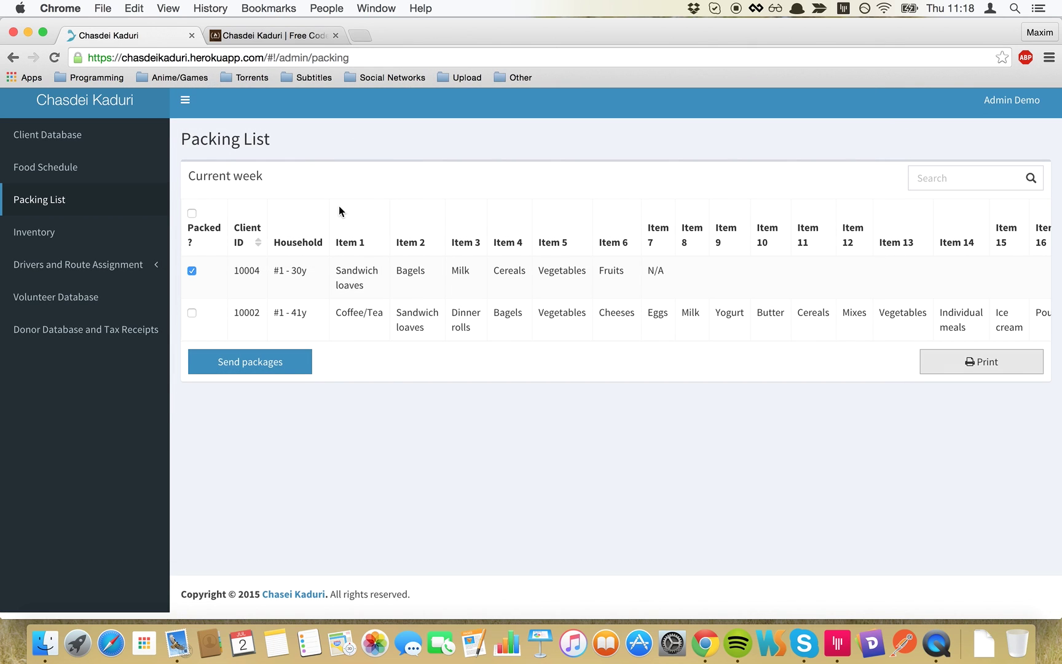
pyautogui.click(191, 273)
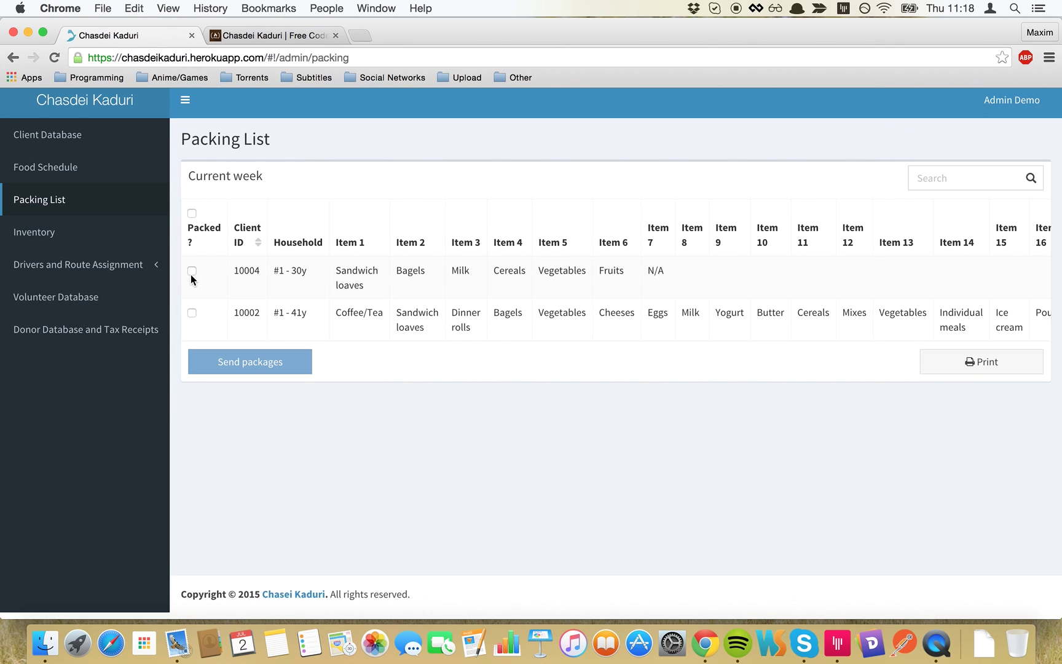
pyautogui.click(192, 271)
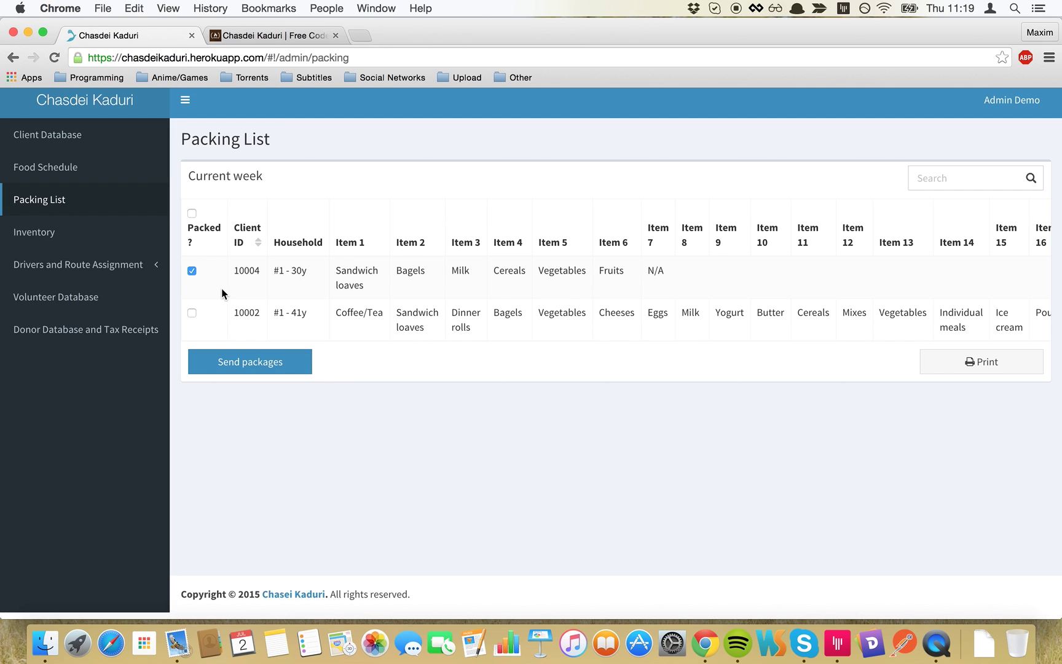
pyautogui.click(192, 270)
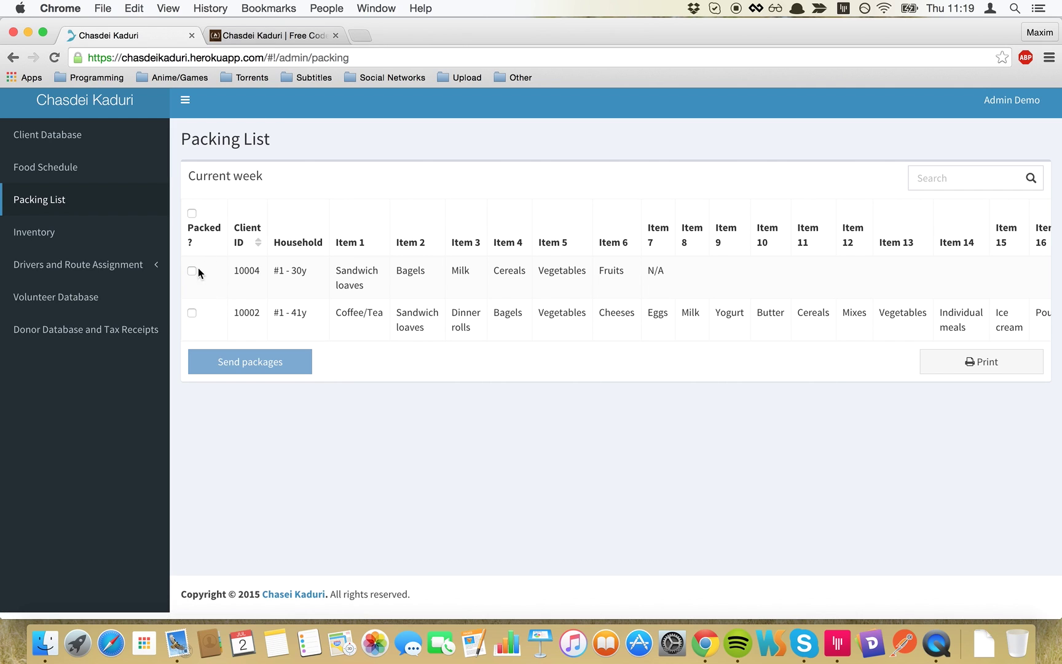
pyautogui.click(192, 313)
pyautogui.click(208, 353)
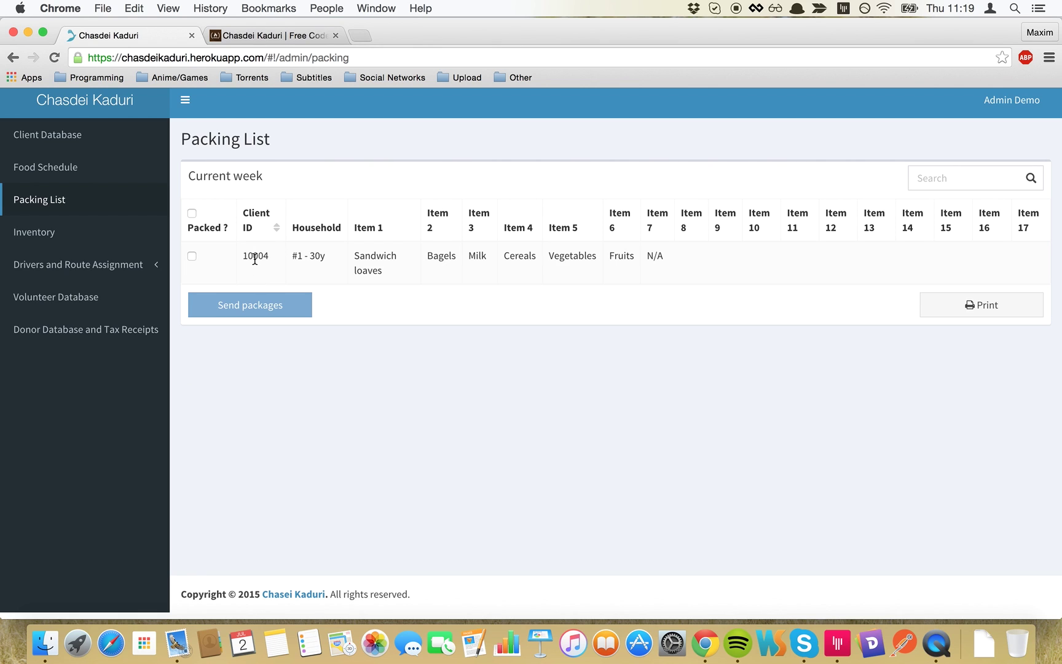
# - Open Food Inventory and resave the Bread/Bakery category with its name unchanged
pyautogui.click(123, 233)
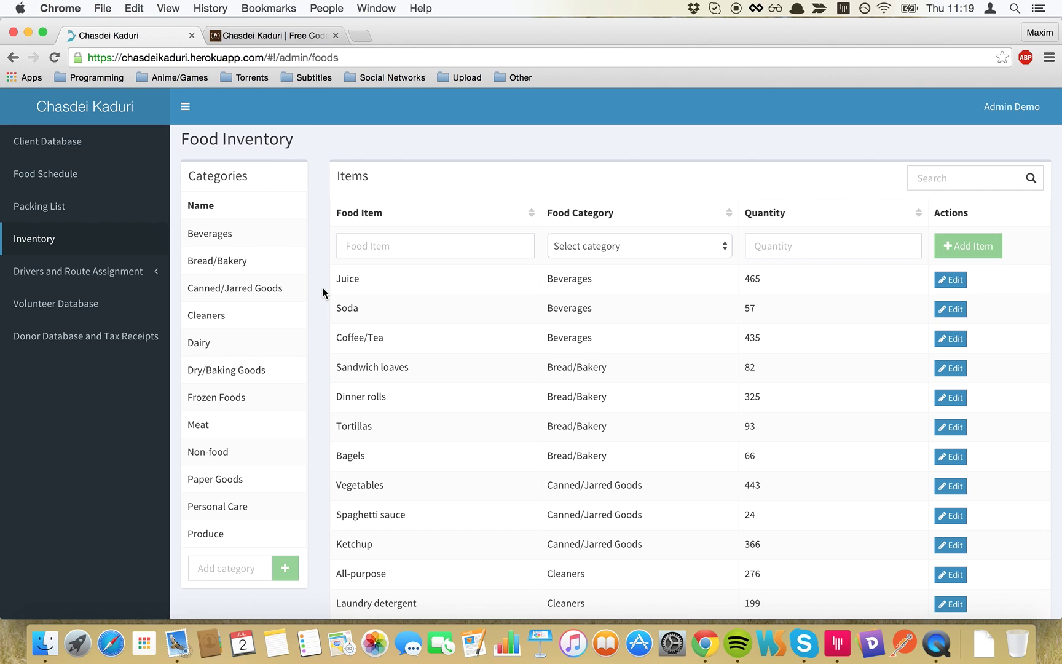
pyautogui.scroll(-2, 322, 289)
pyautogui.scroll(2, 322, 288)
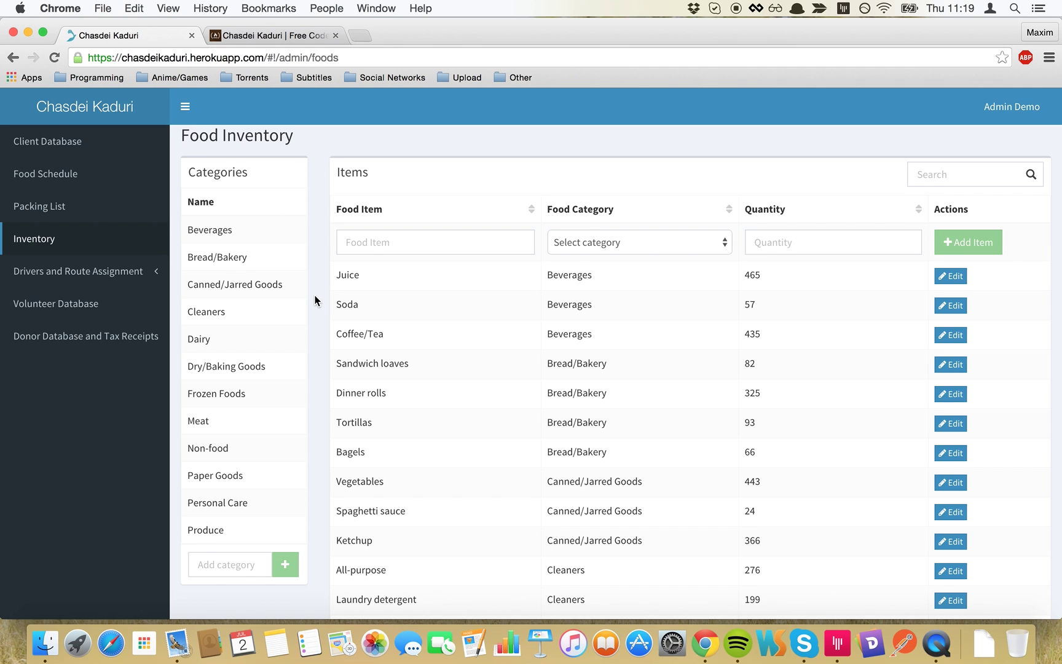
pyautogui.scroll(-3, 314, 301)
pyautogui.scroll(3, 314, 300)
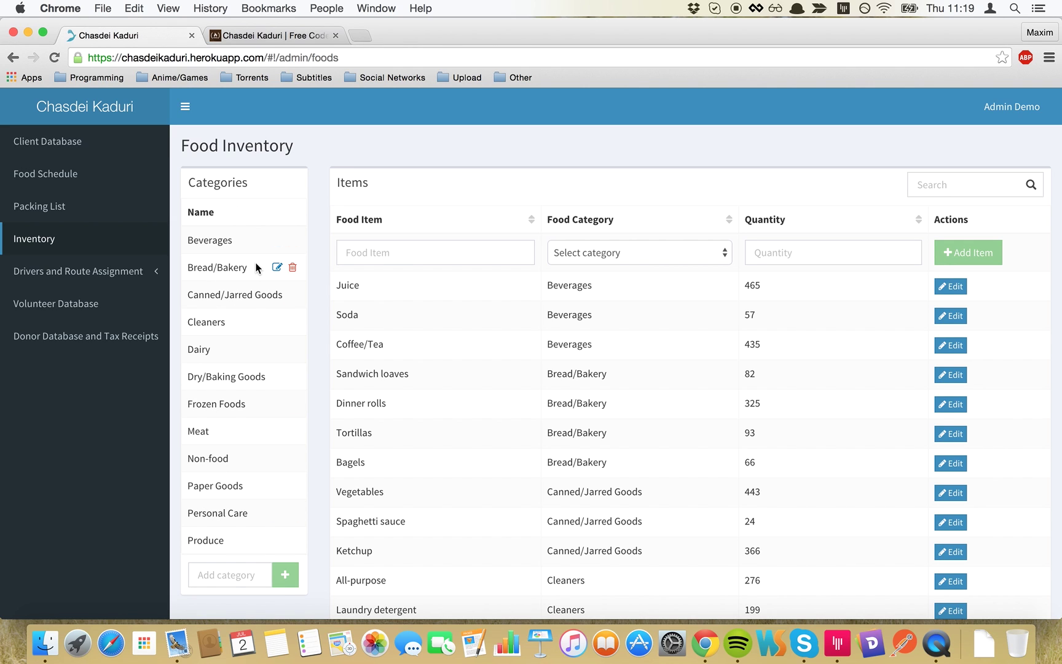
pyautogui.click(277, 268)
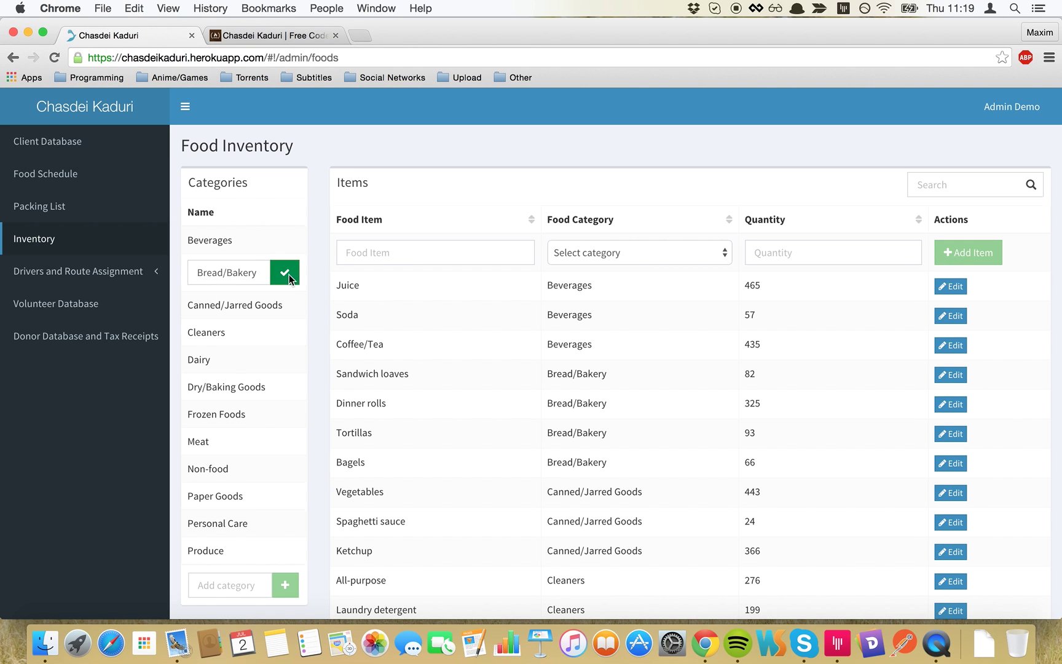
pyautogui.click(289, 276)
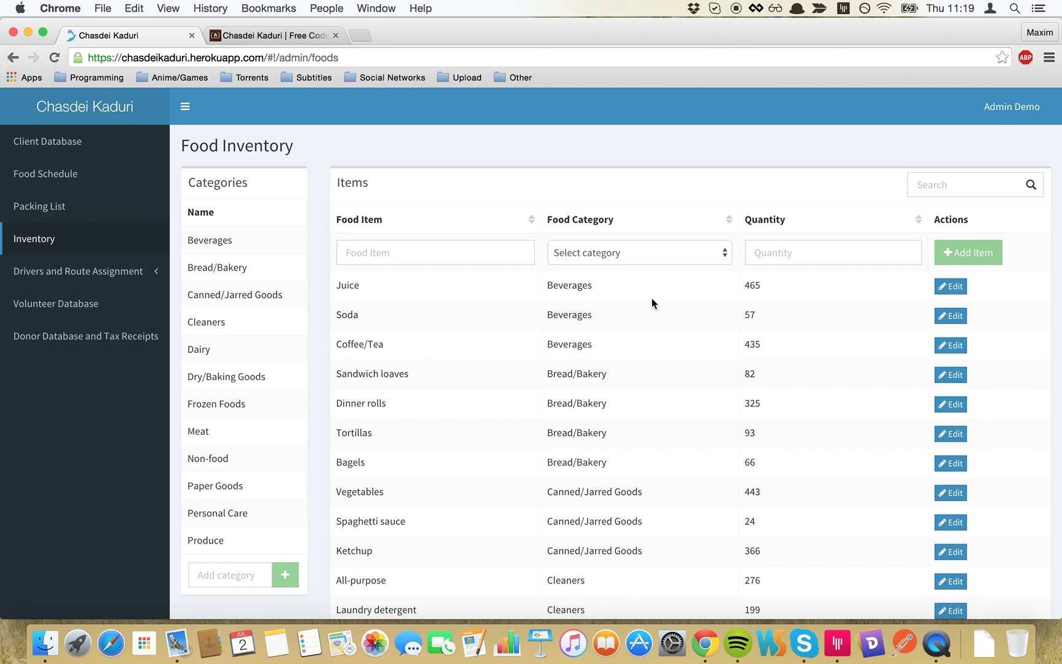
pyautogui.scroll(-1, 652, 298)
# - Search the food items for 'soda', then clear the search text
pyautogui.click(522, 222)
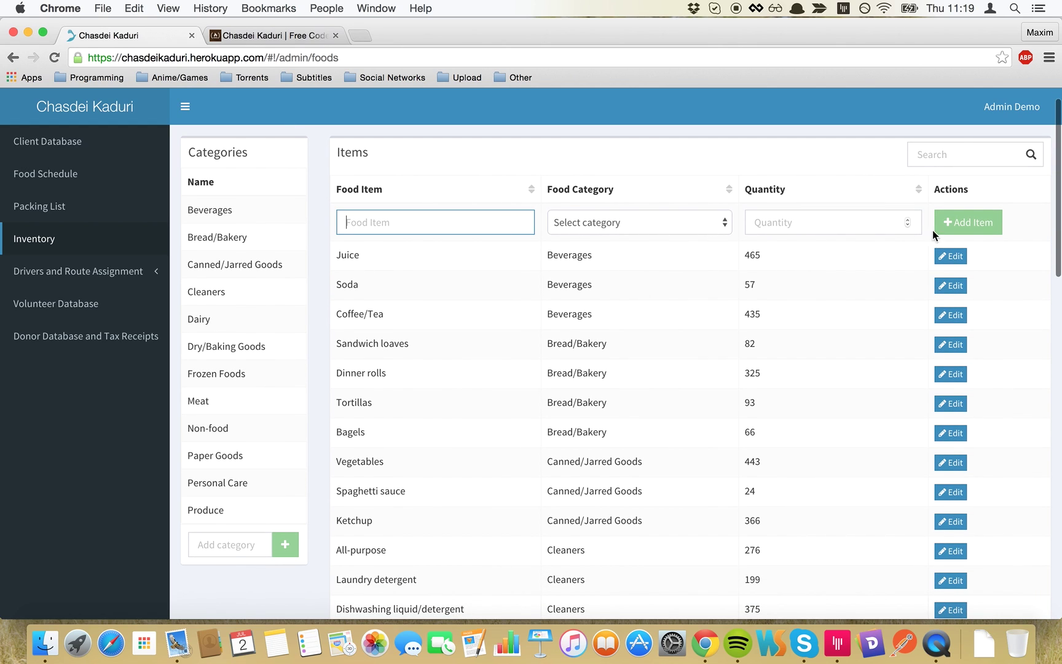
pyautogui.click(943, 155)
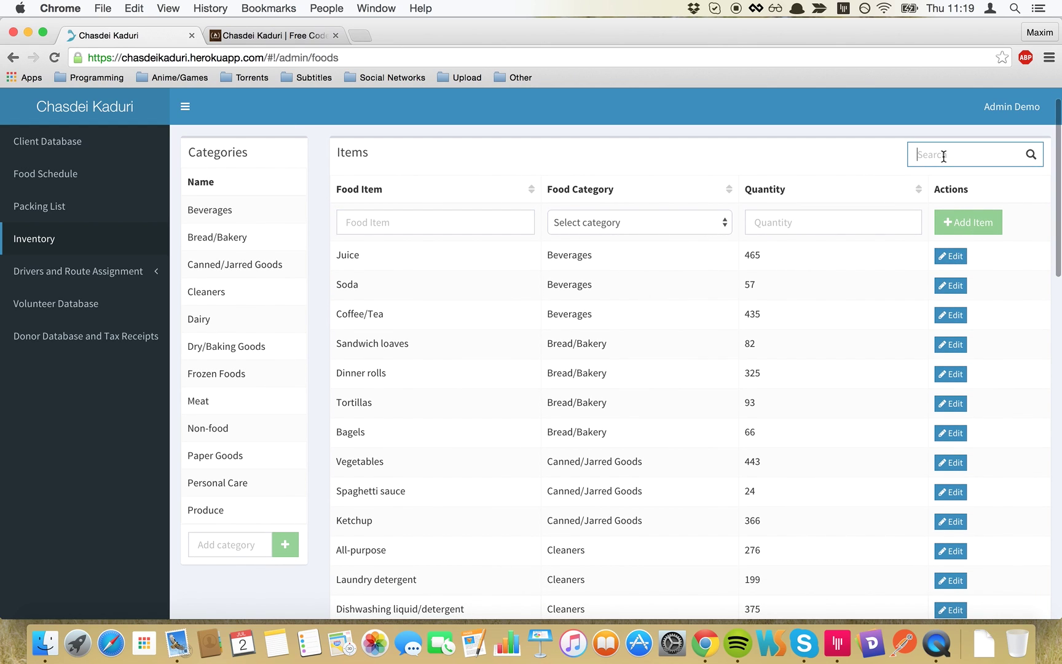
pyautogui.write('so')
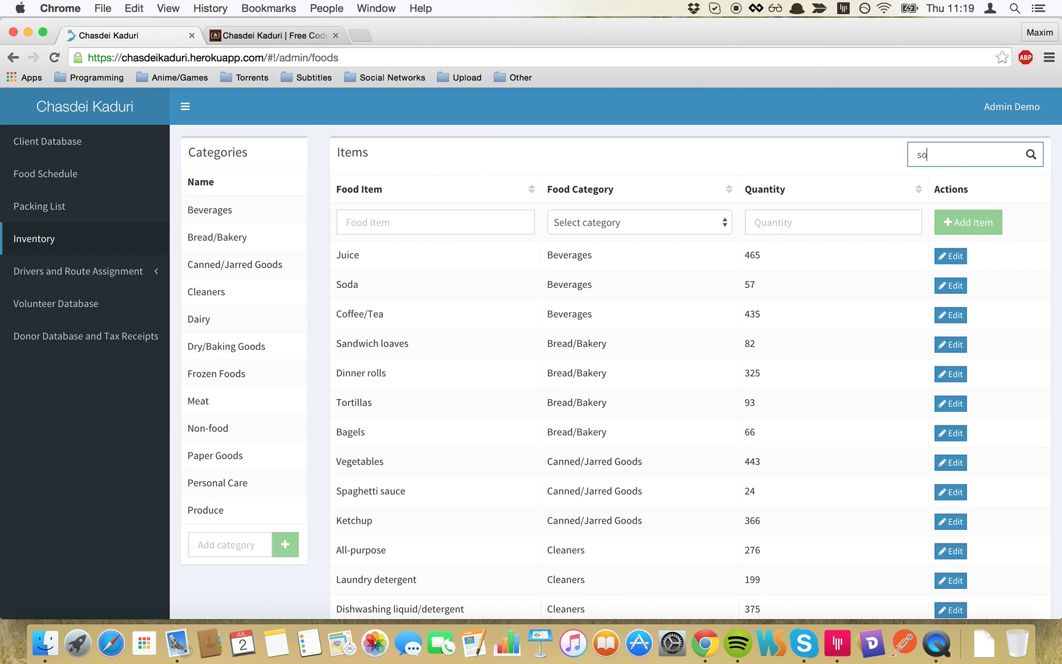
pyautogui.write('da')
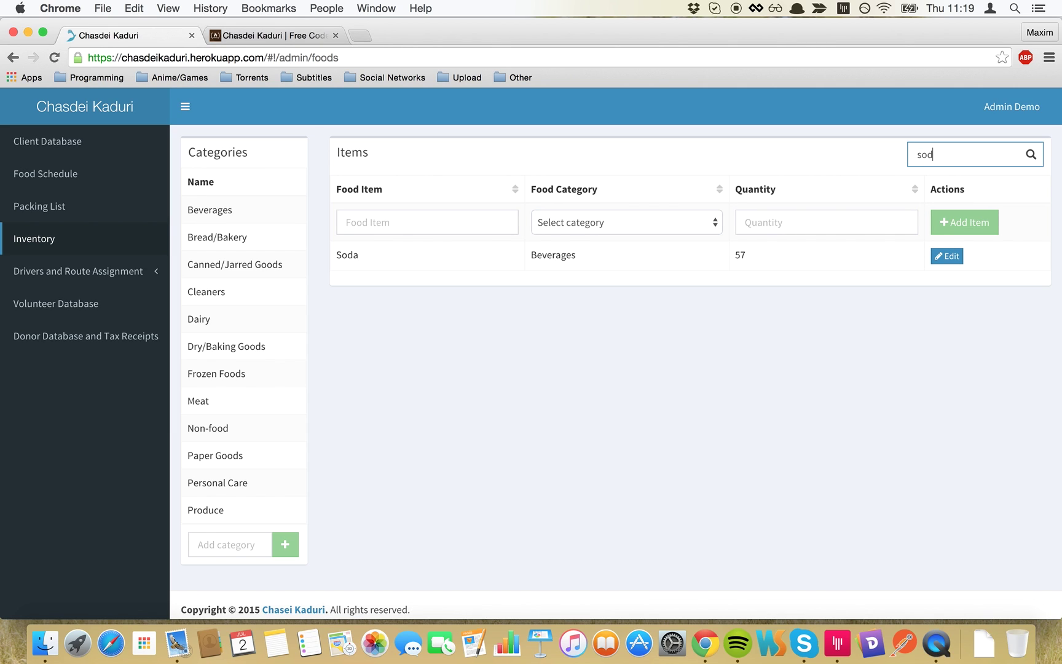
pyautogui.press('BackSpace')
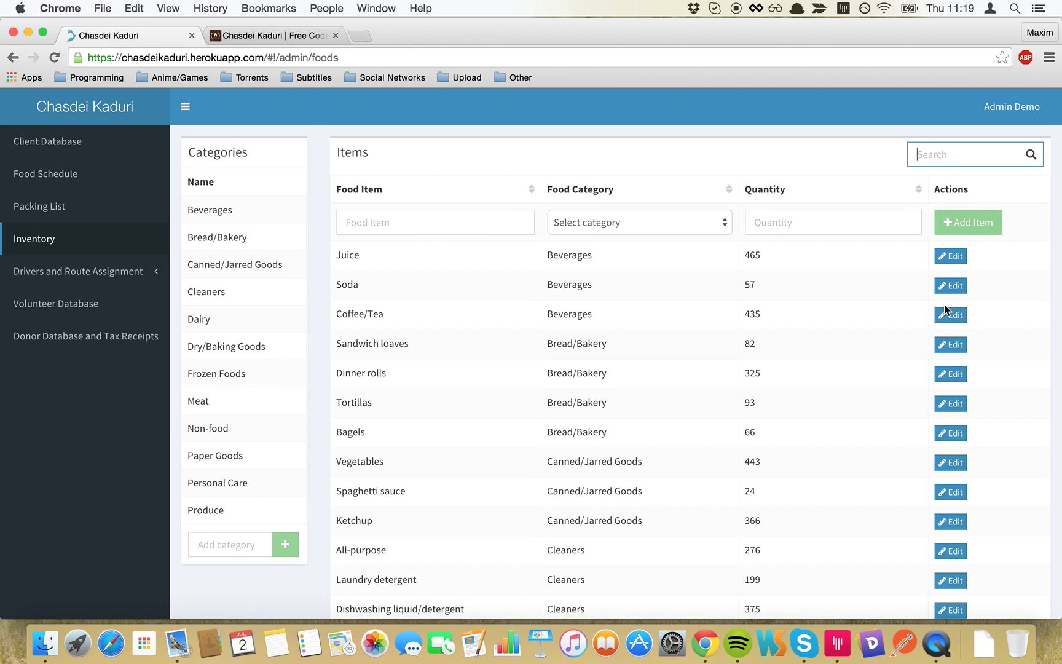
# - Open the Coffee/Tea entry for editing, cancel without changes, and expand Drivers and Route Assignment
pyautogui.click(957, 315)
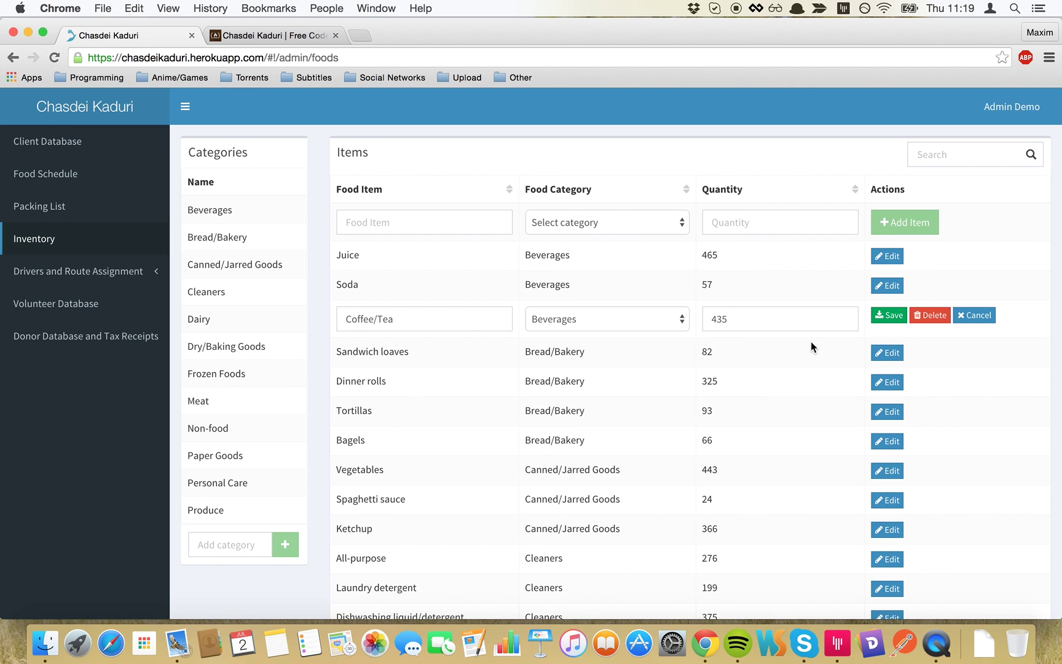
pyautogui.click(975, 314)
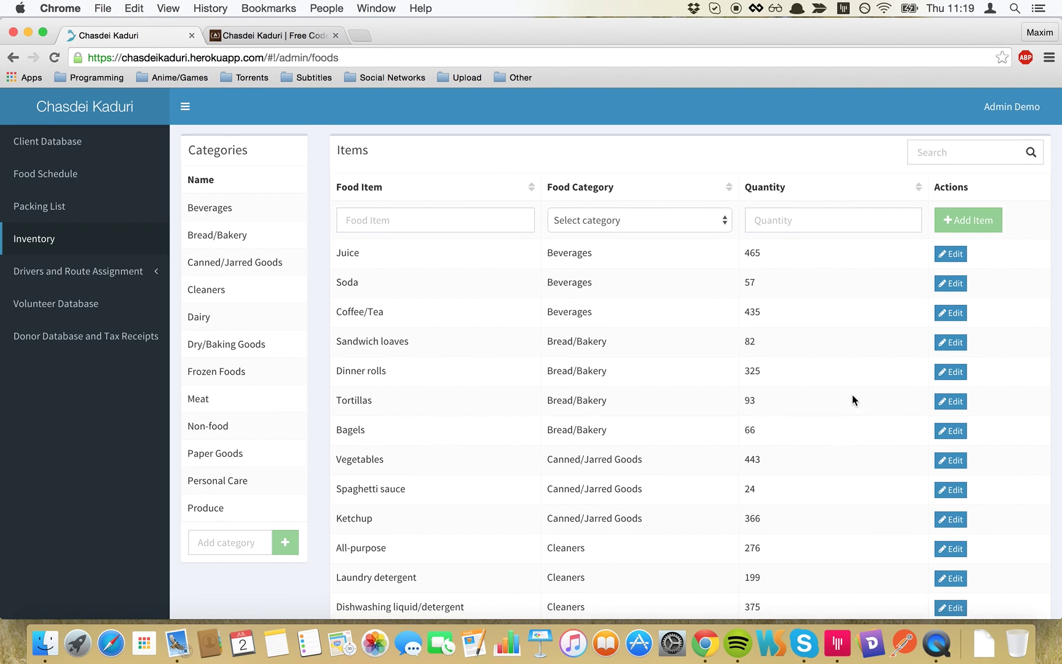
pyautogui.scroll(-15, 852, 394)
pyautogui.scroll(15, 852, 398)
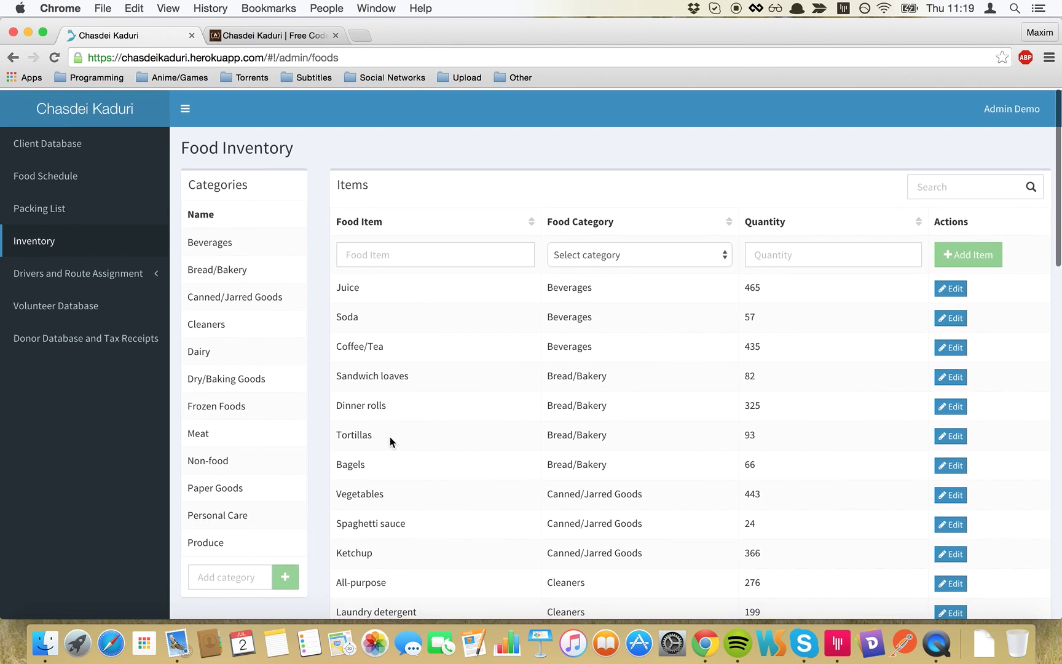
pyautogui.click(120, 275)
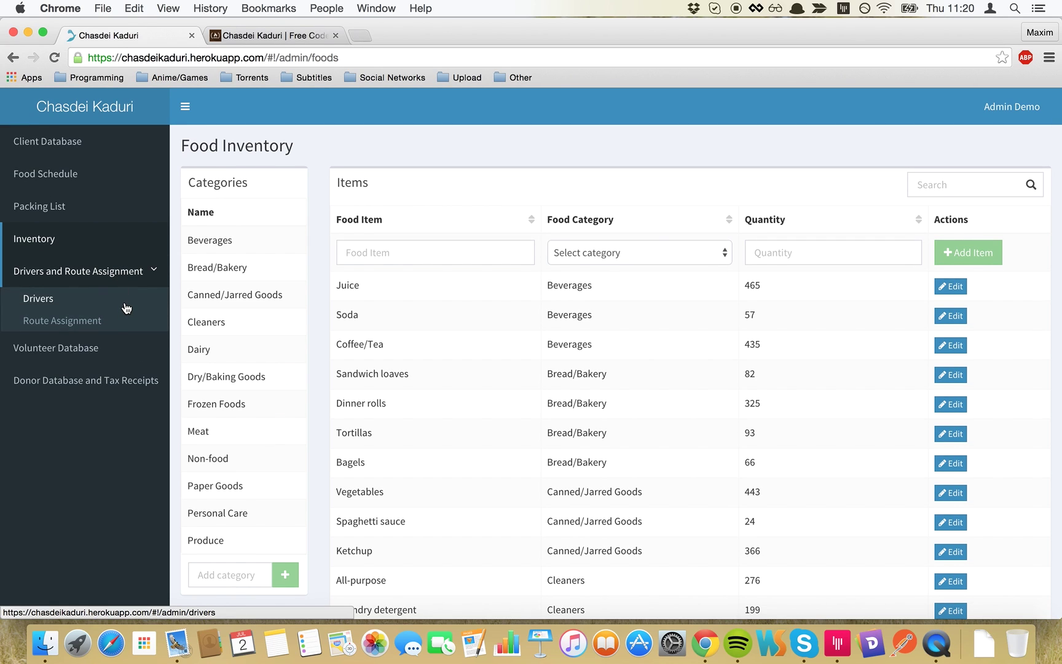
# - Open the Drivers page, showing driver 10007 with a Completed delivery status
pyautogui.click(126, 307)
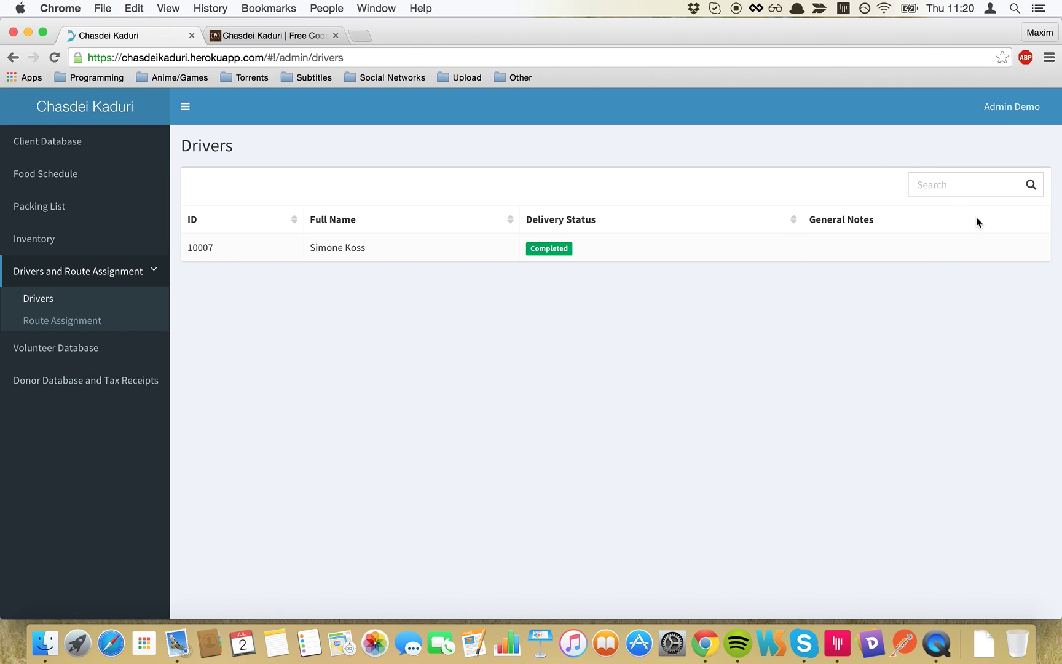
# - On the Route Assignment map, select both client markers
pyautogui.click(138, 316)
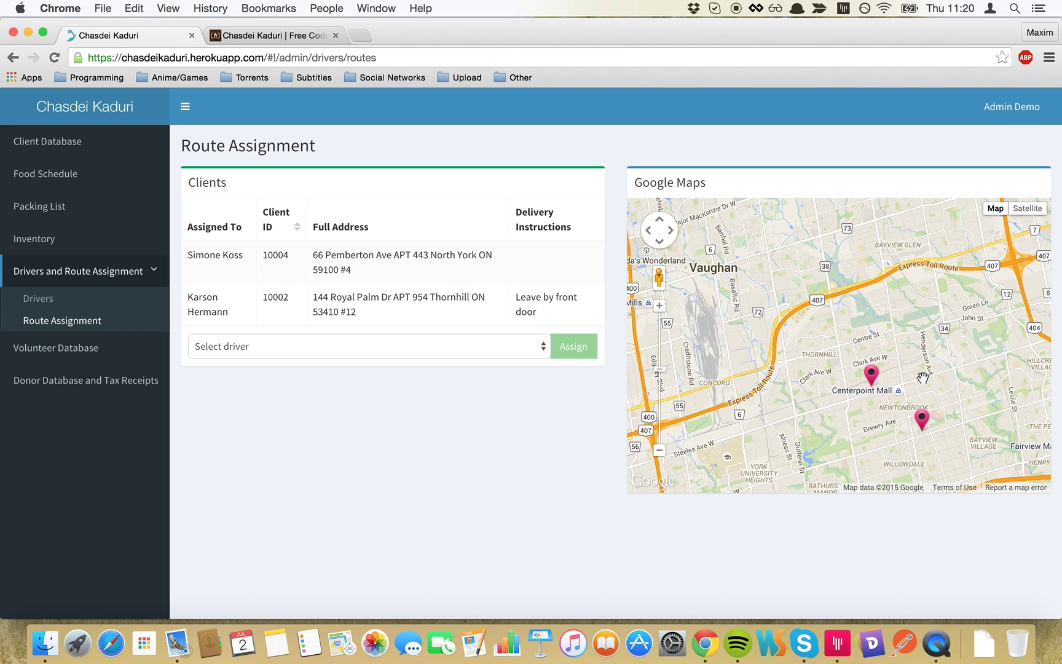
pyautogui.moveTo(923, 377); pyautogui.dragTo(898, 349)
pyautogui.moveTo(844, 347)
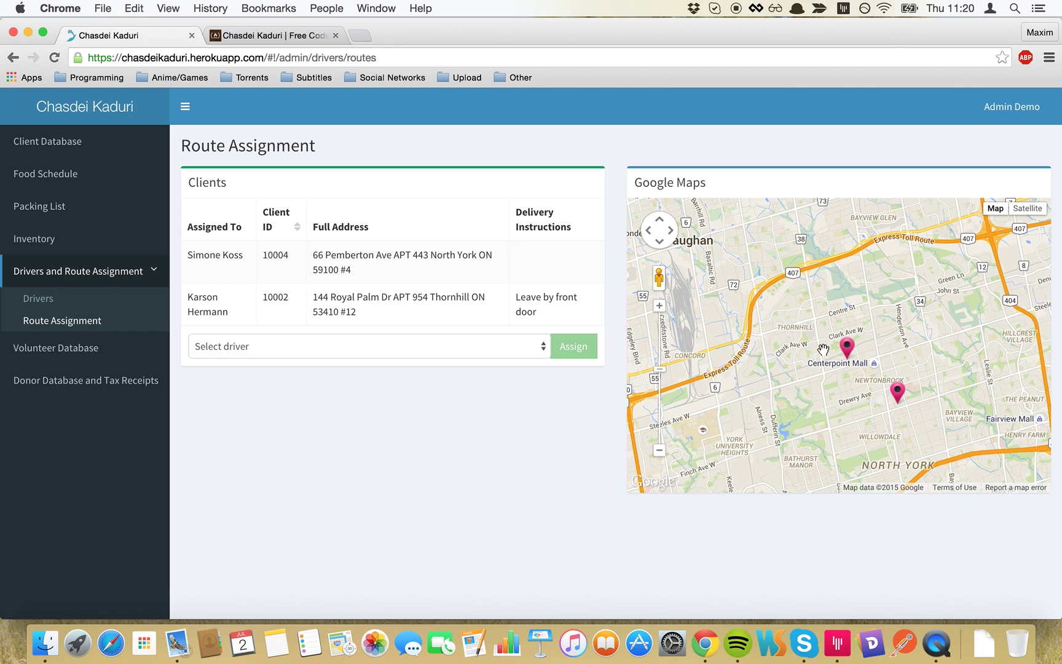
pyautogui.click(846, 348)
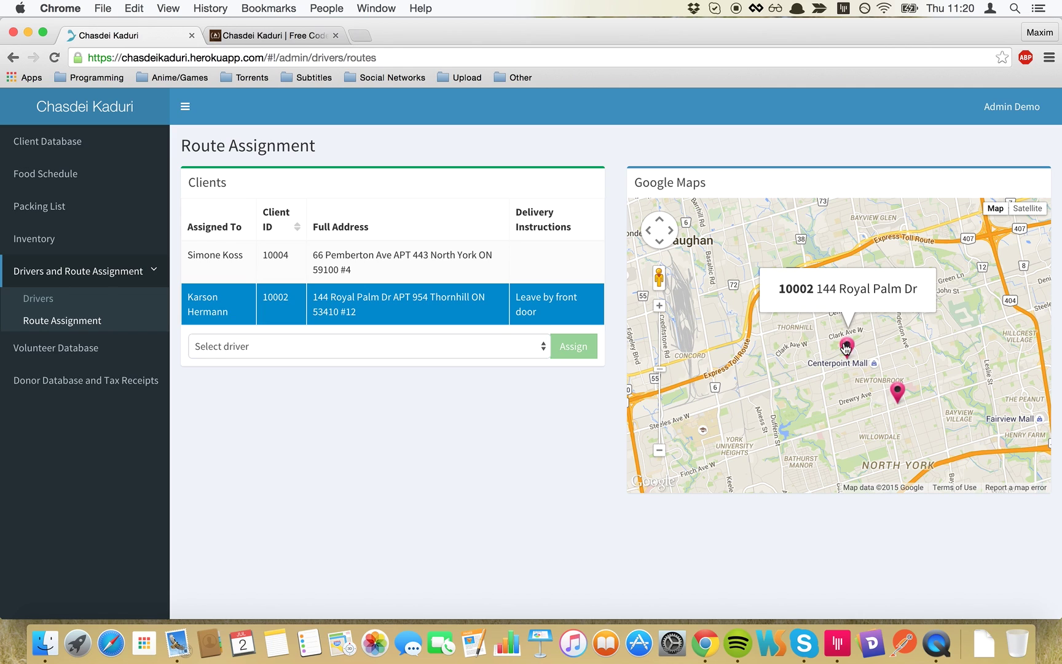
pyautogui.click(892, 391)
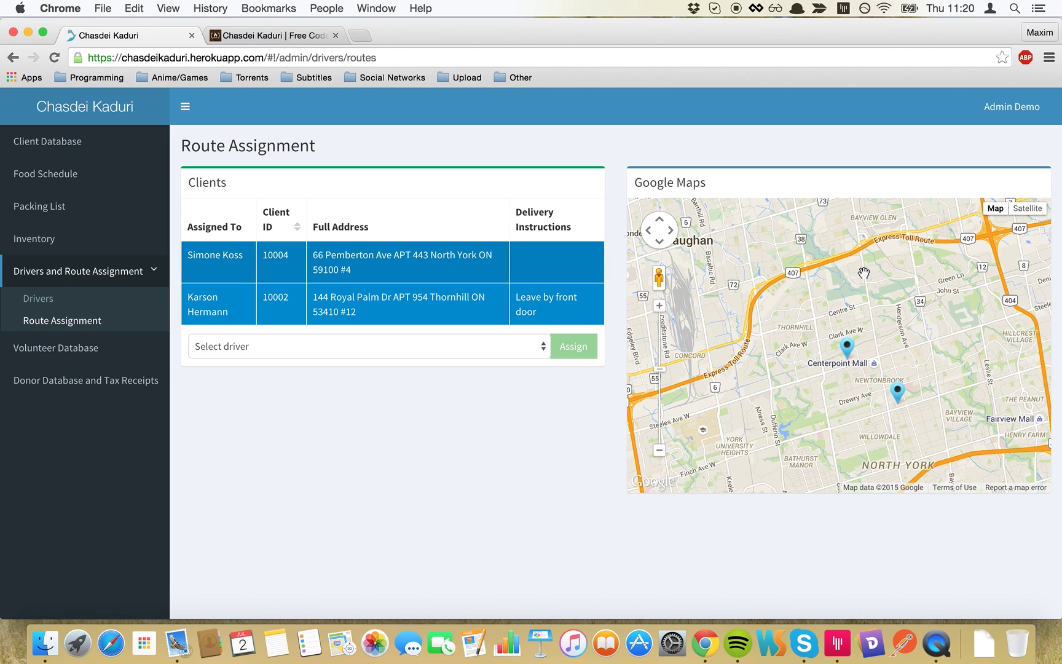
pyautogui.moveTo(854, 346)
# - Assign the selected clients to the only available driver and return to the Drivers list
pyautogui.click(503, 346)
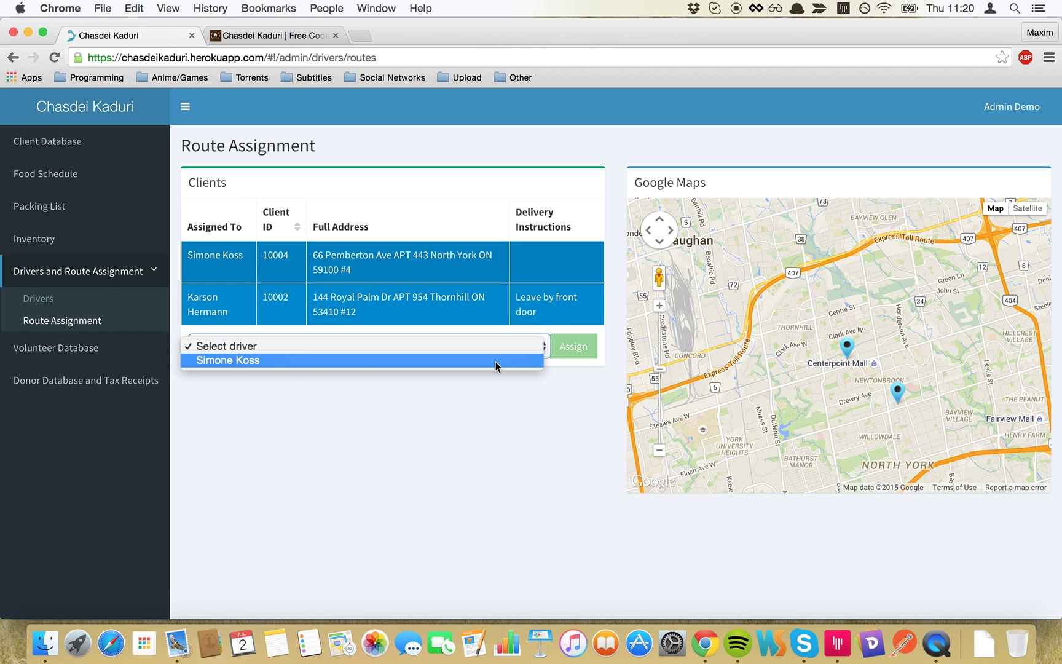
pyautogui.click(498, 361)
pyautogui.click(563, 353)
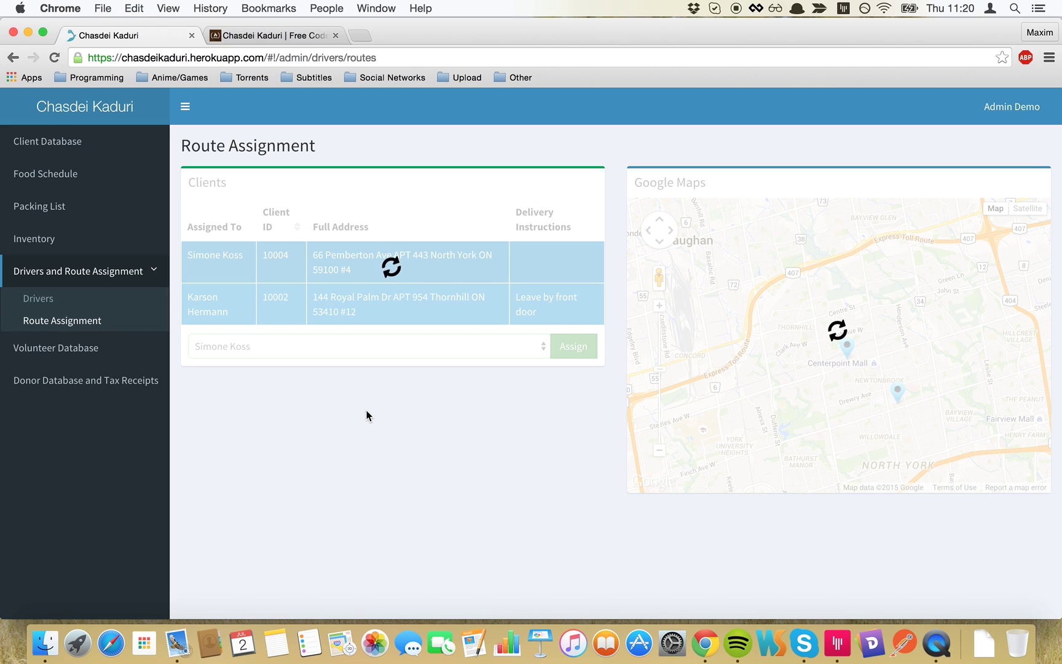
pyautogui.click(126, 307)
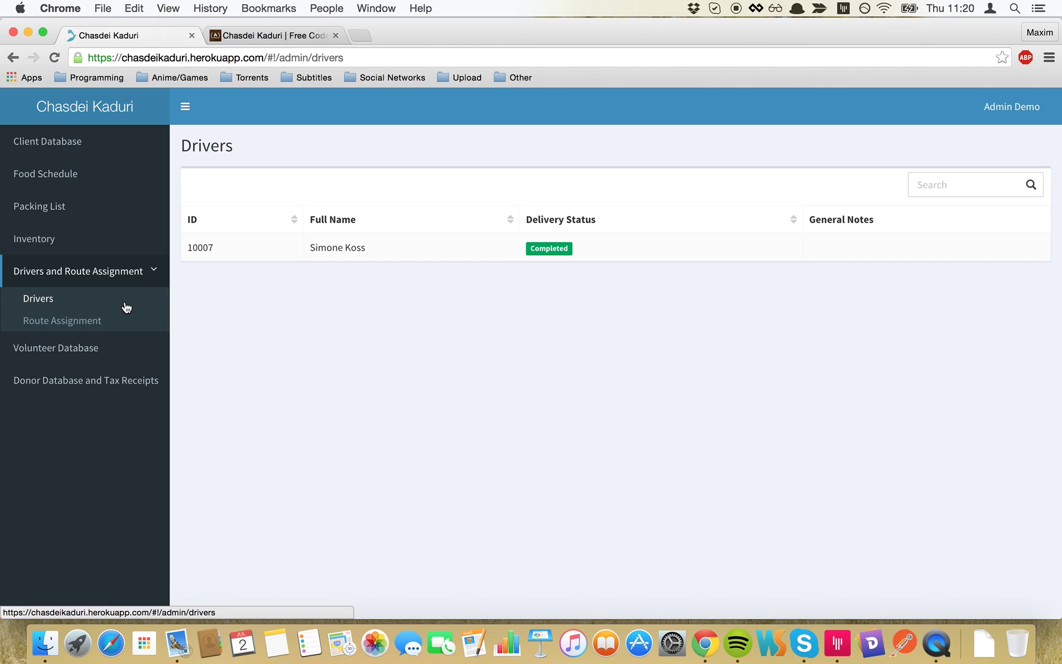
# - Open the Volunteer Database, view the first volunteer's general information, then cancel back to the list
pyautogui.click(93, 350)
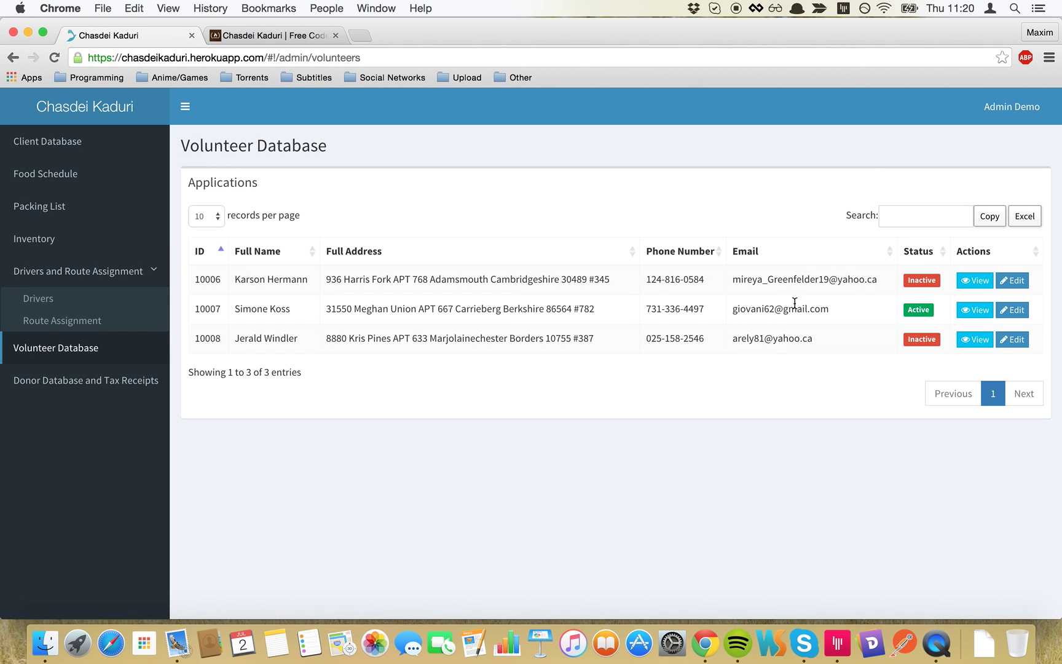
pyautogui.scroll(-1, 730, 324)
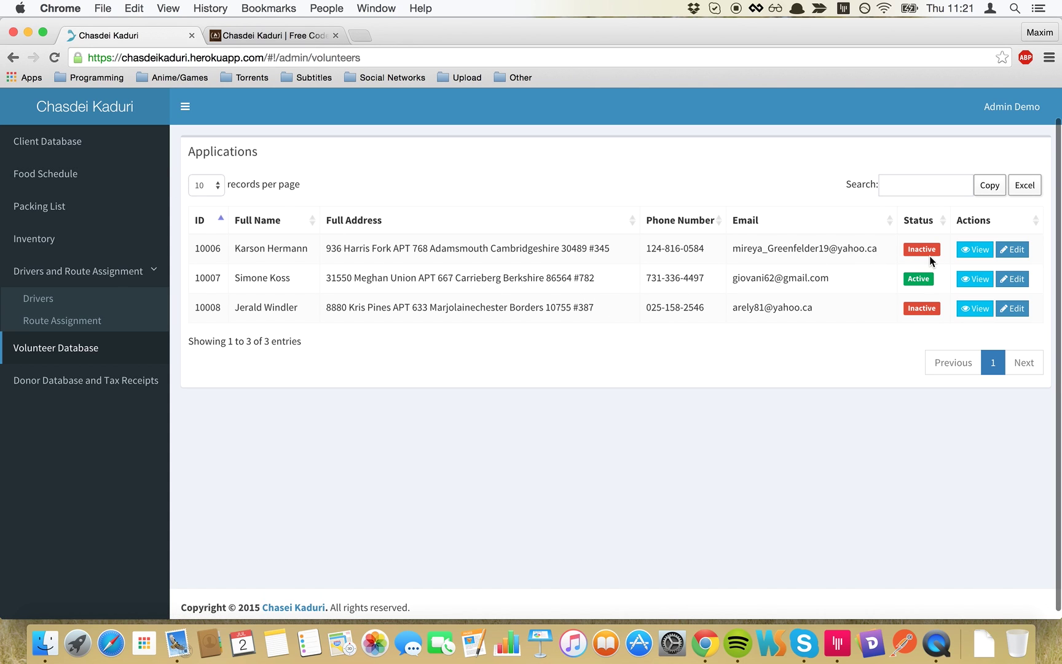
pyautogui.click(986, 255)
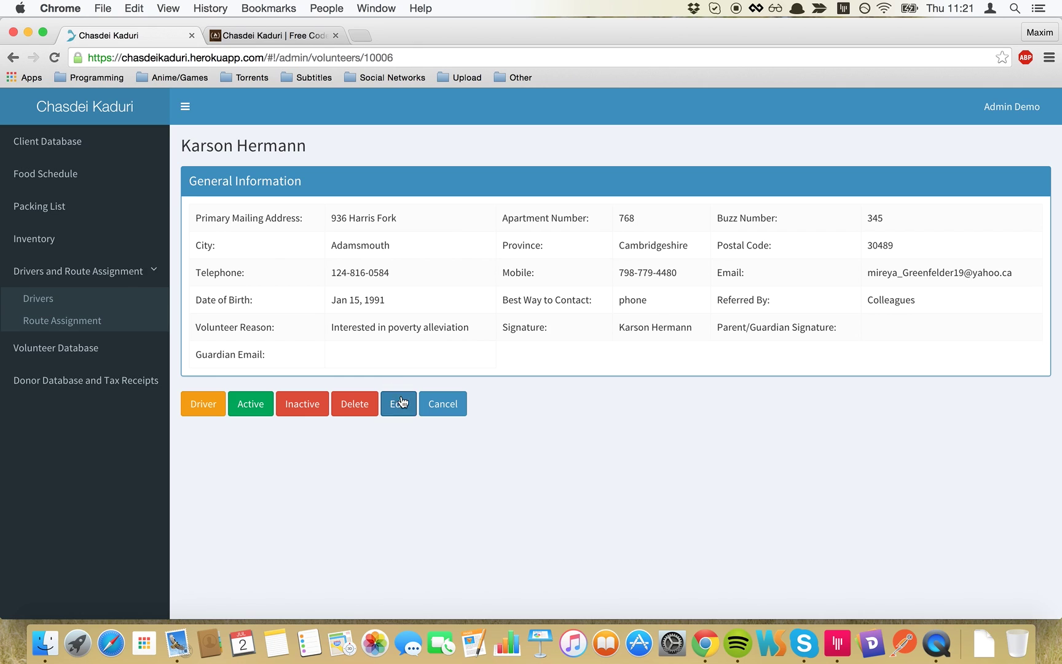
pyautogui.click(444, 406)
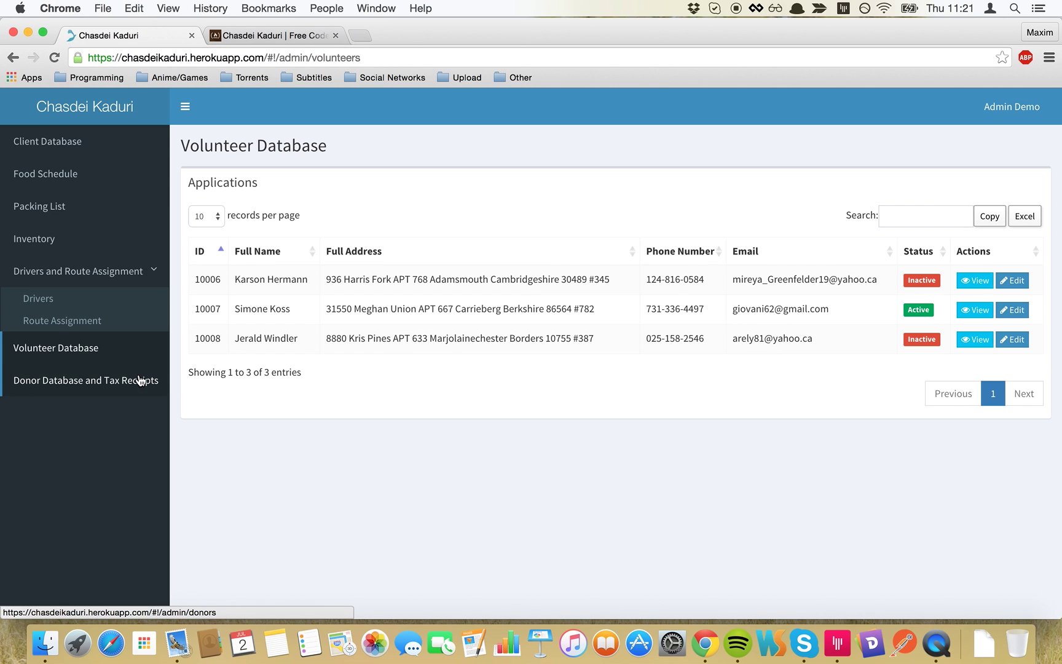
# - Preview the first donor's tax receipt for the $464.28 cash donation, then cancel it
pyautogui.click(141, 380)
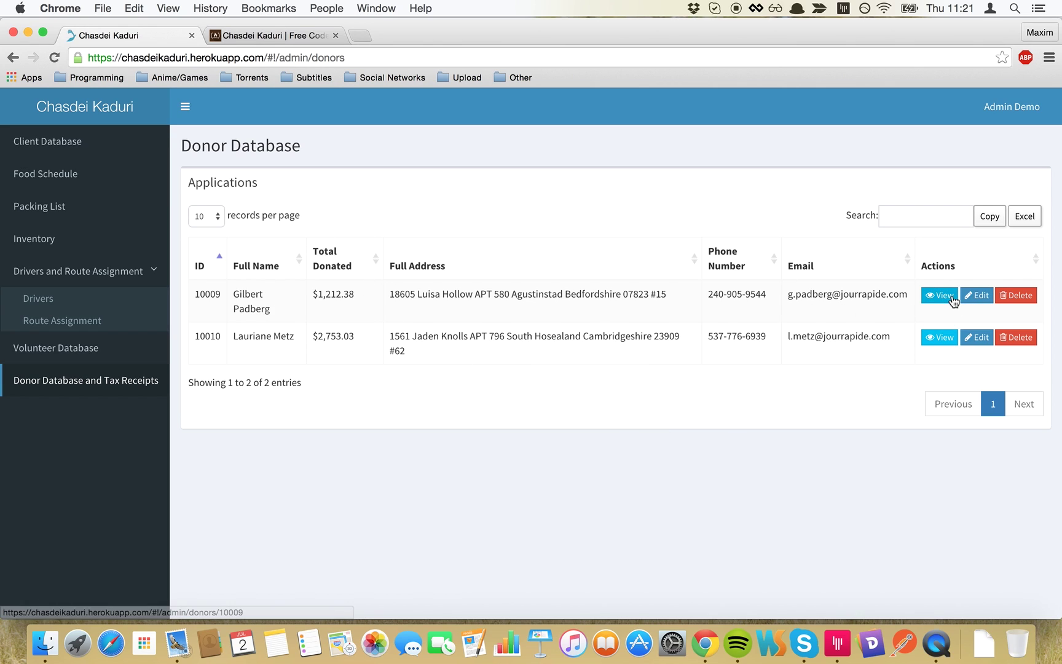
pyautogui.click(950, 298)
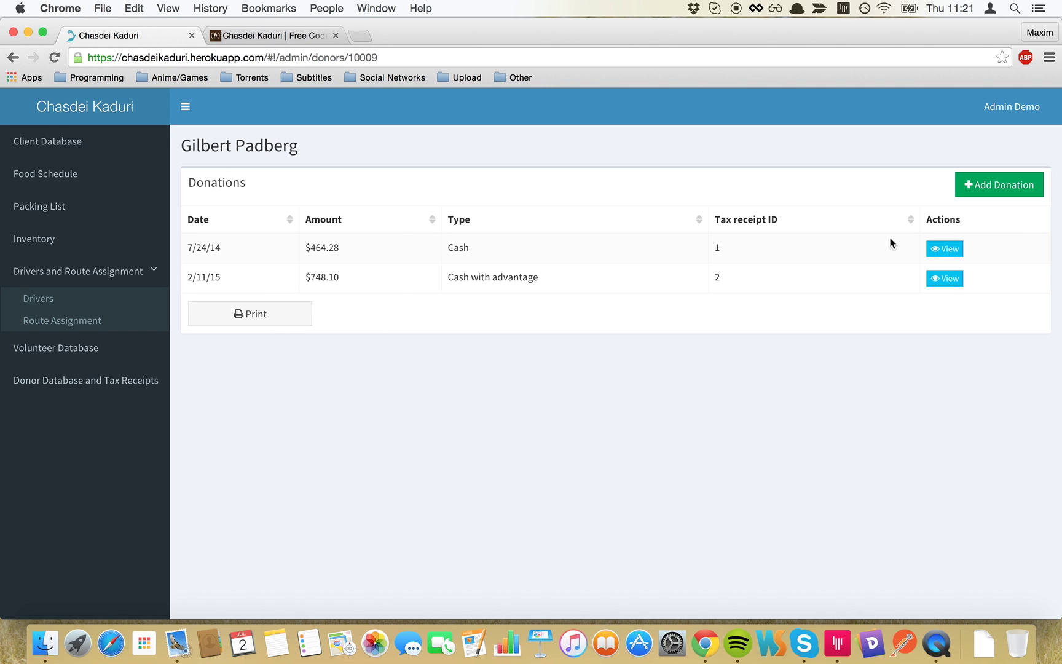
pyautogui.click(933, 249)
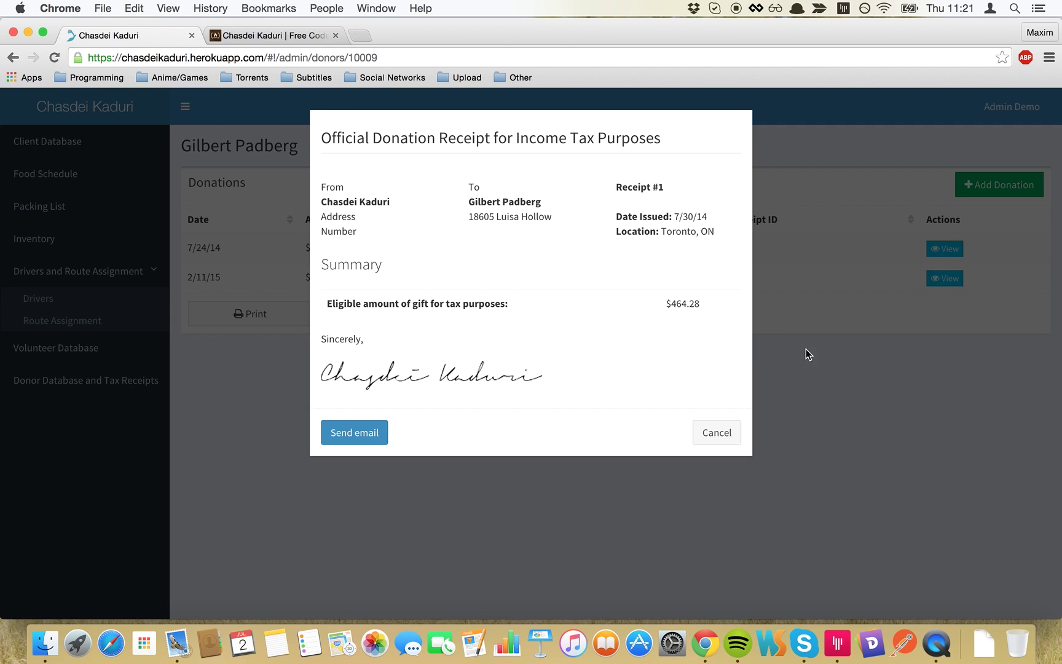
pyautogui.click(848, 342)
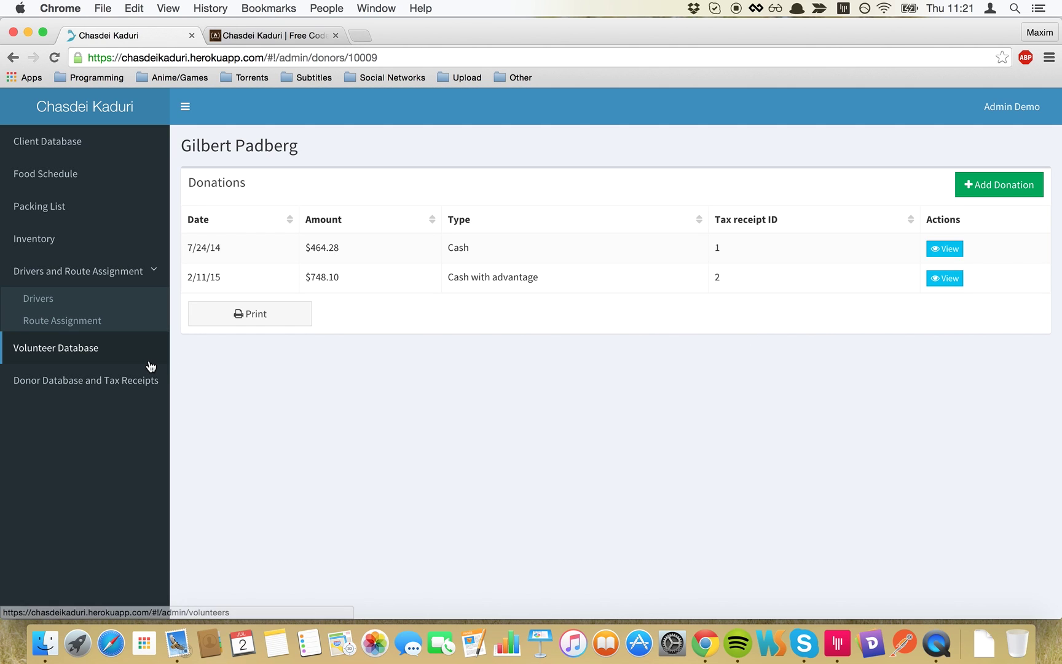
# - Collapse the Drivers section and open the Client Database listing four applications
pyautogui.click(121, 274)
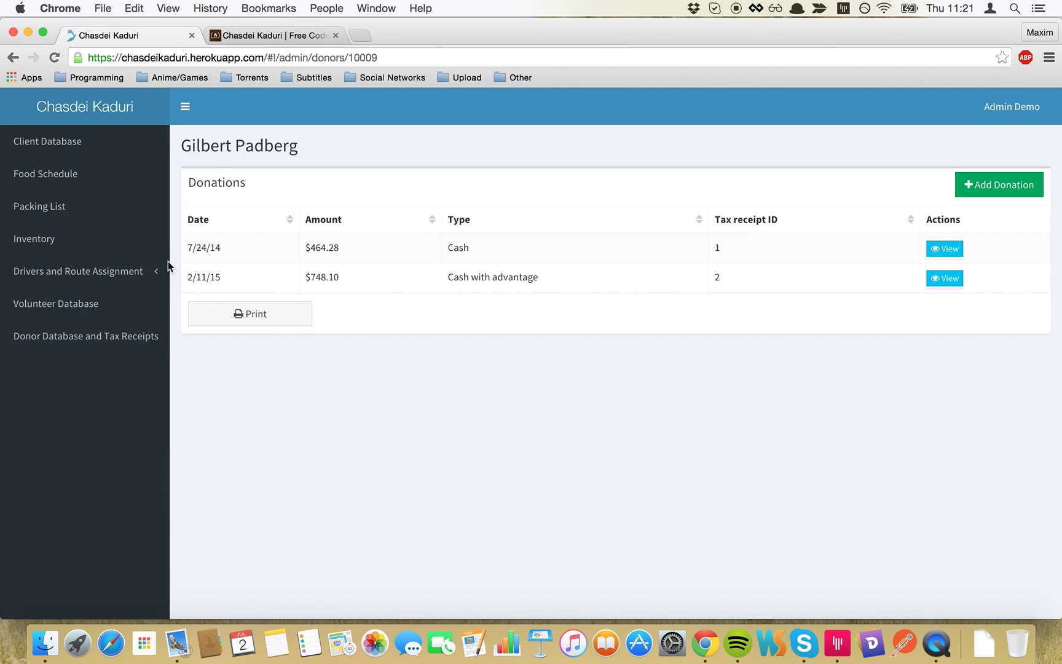
pyautogui.click(113, 153)
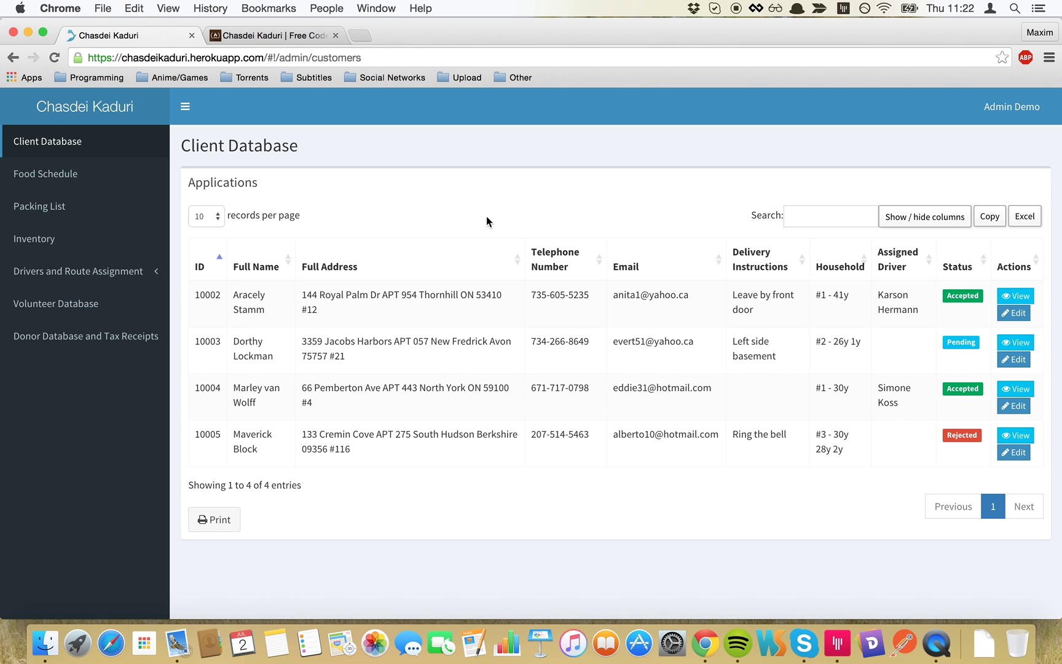
pyautogui.scroll(-2, 489, 209)
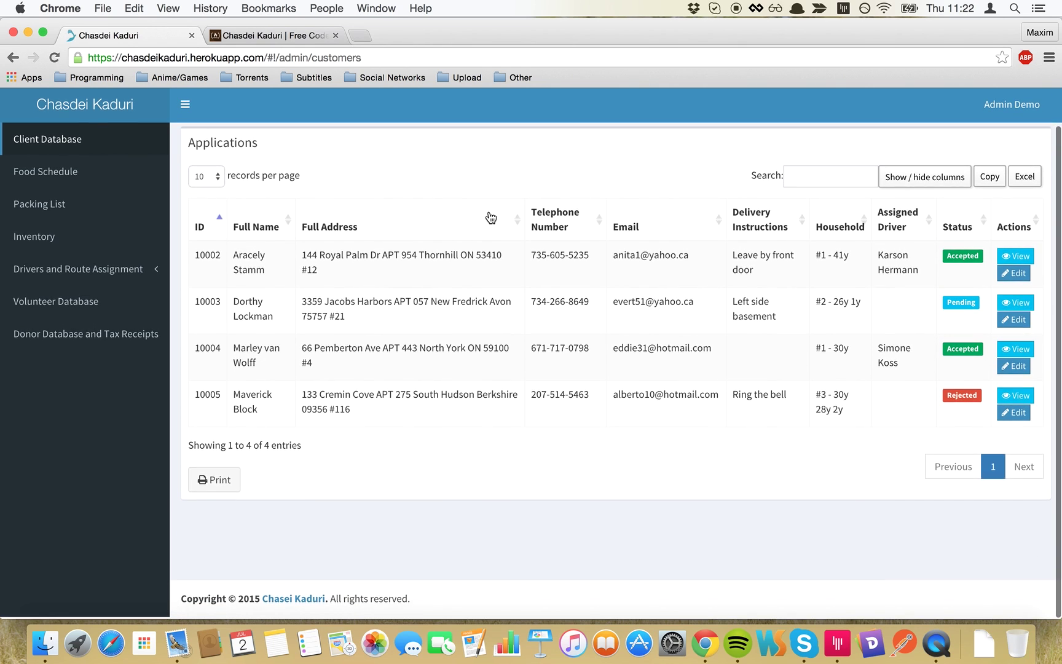
pyautogui.scroll(2, 489, 211)
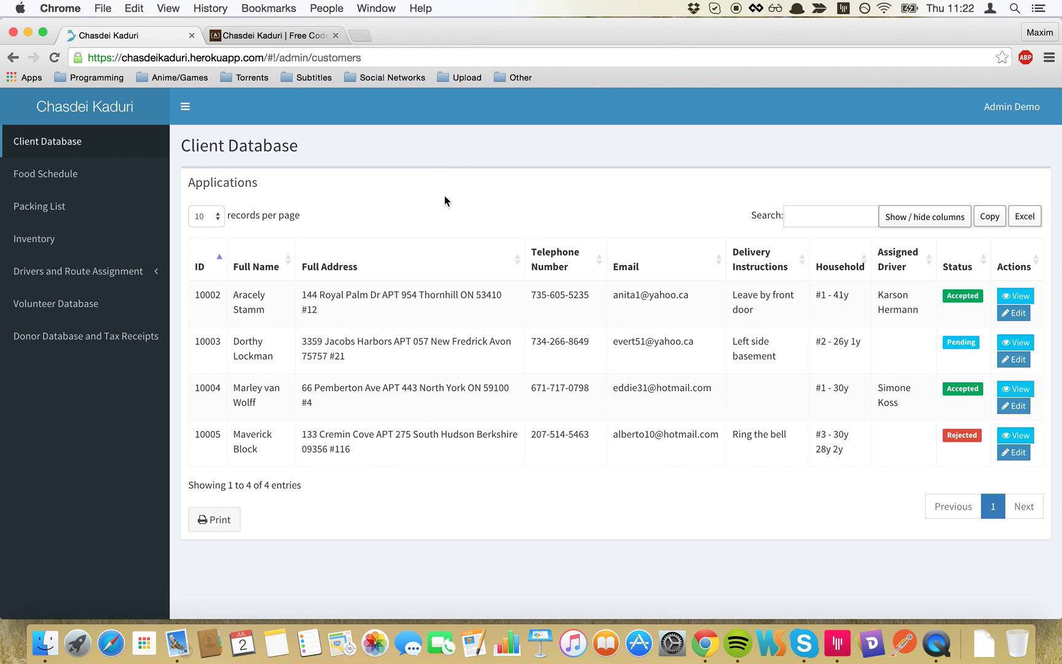
pyautogui.scroll(-2, 465, 214)
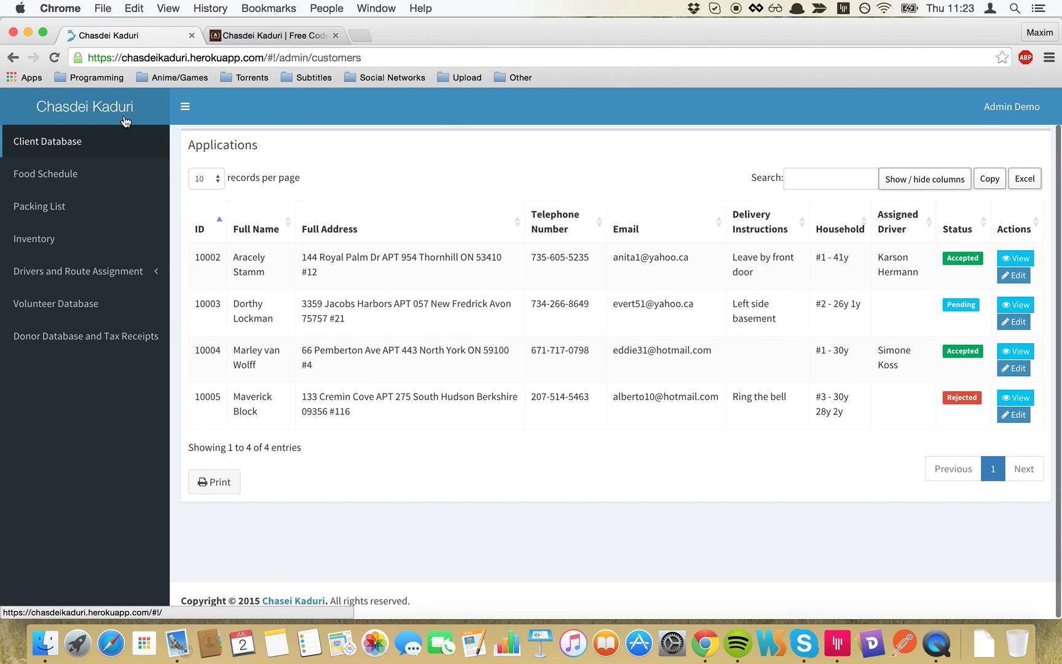
# - Toggle the sidebar off and on again beside applications 10002 to 10005
pyautogui.click(196, 107)
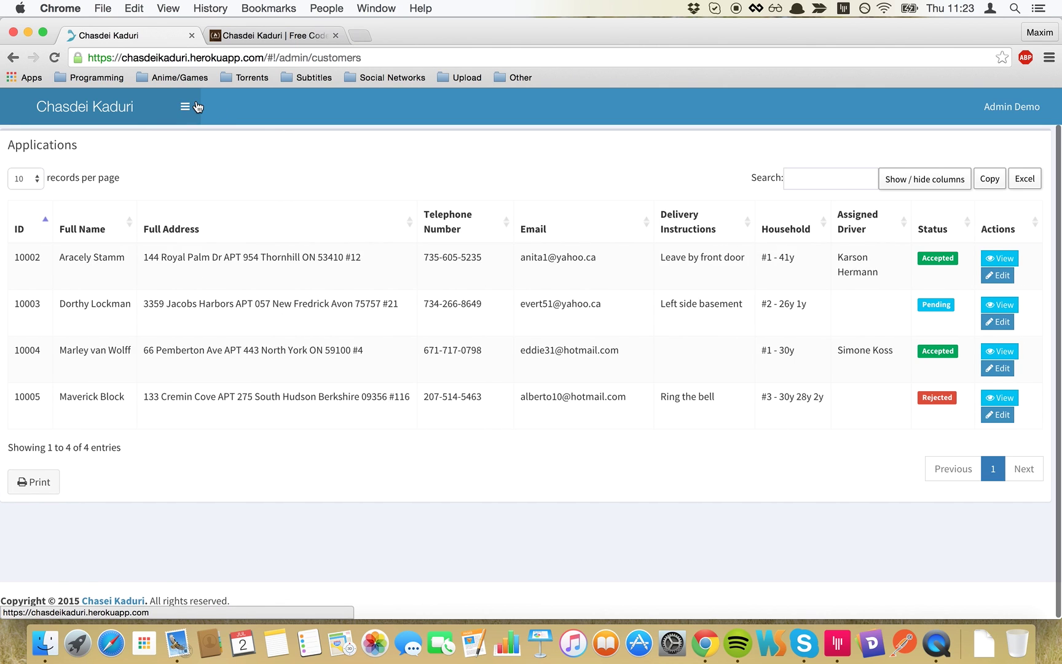
pyautogui.click(197, 107)
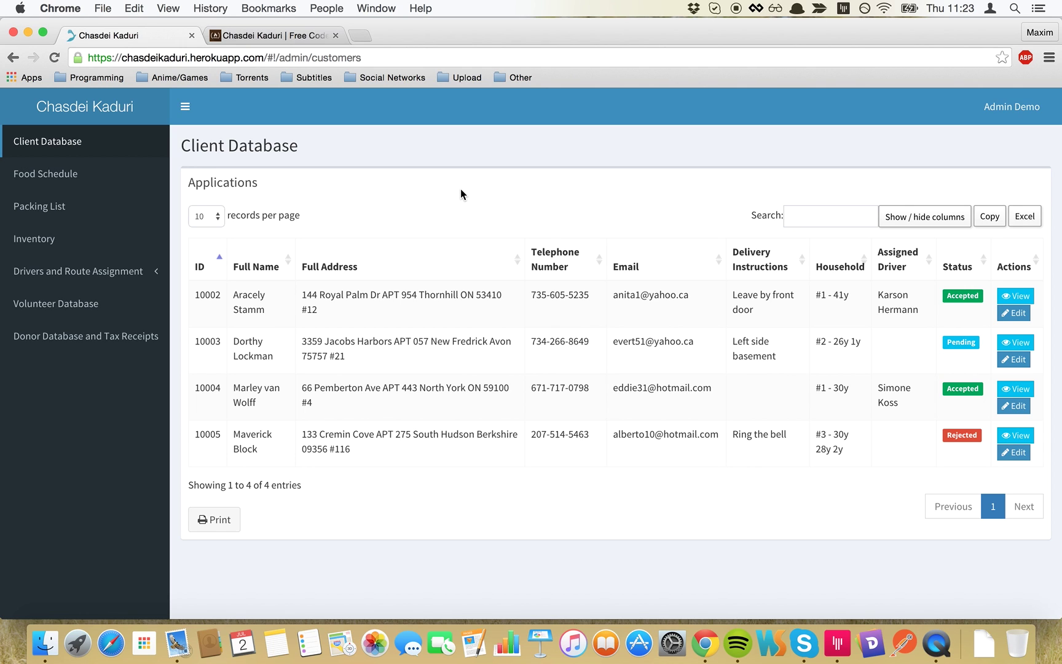
pyautogui.scroll(-2, 461, 189)
pyautogui.scroll(2, 461, 190)
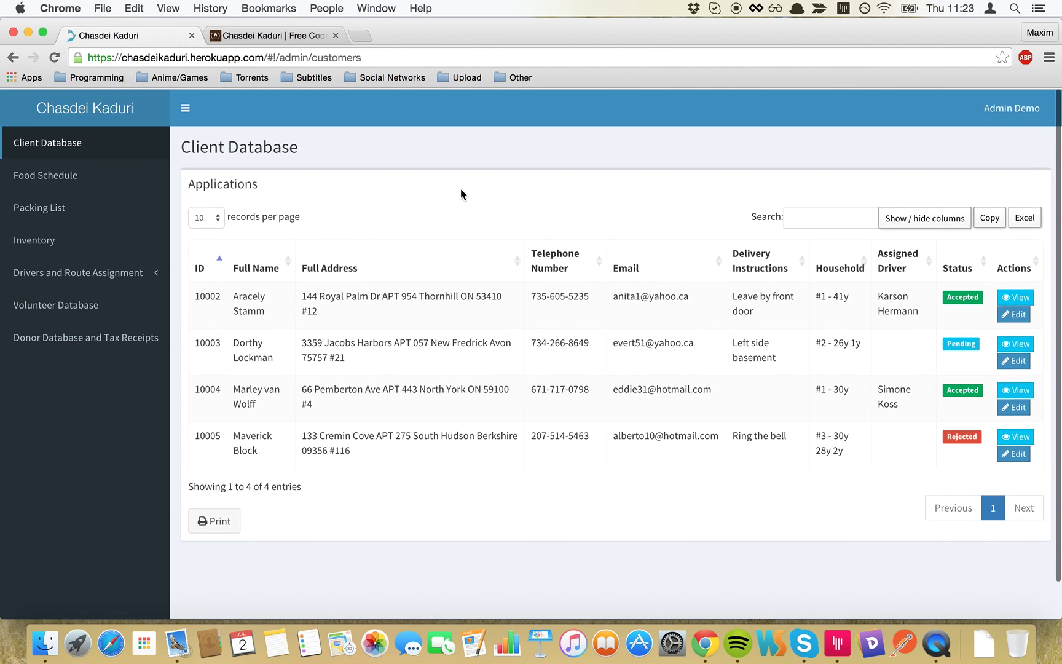